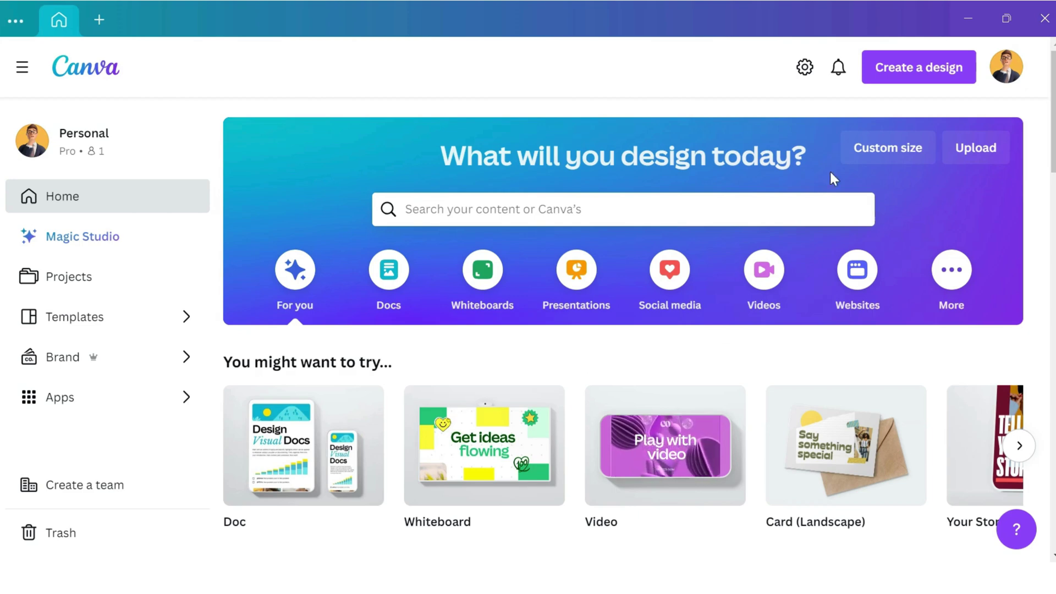
# Create a new blank Video design at 1920 × 1080 px.
pyautogui.click(892, 67)
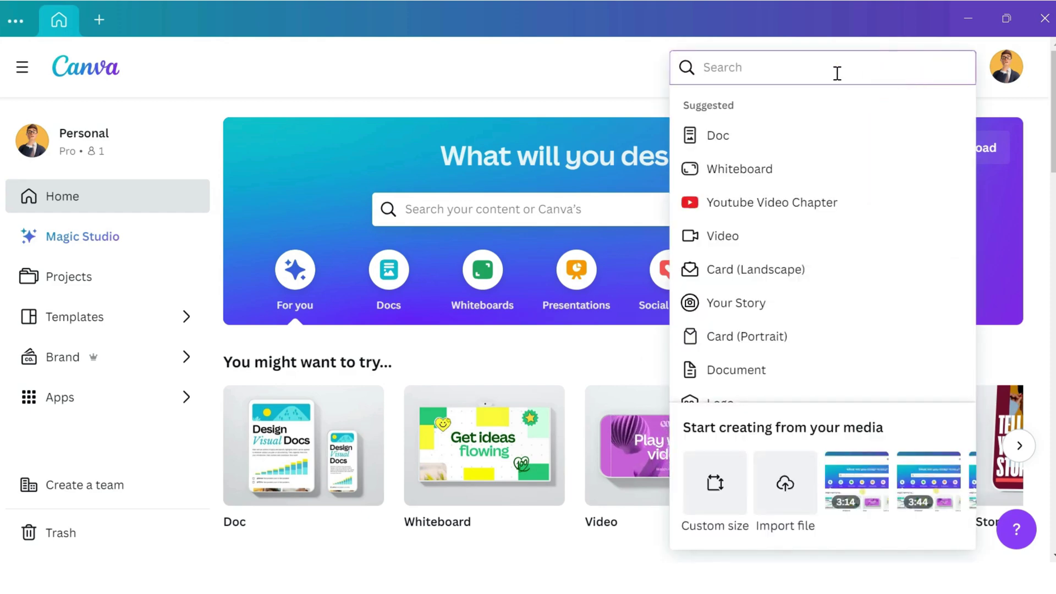
pyautogui.write('video')
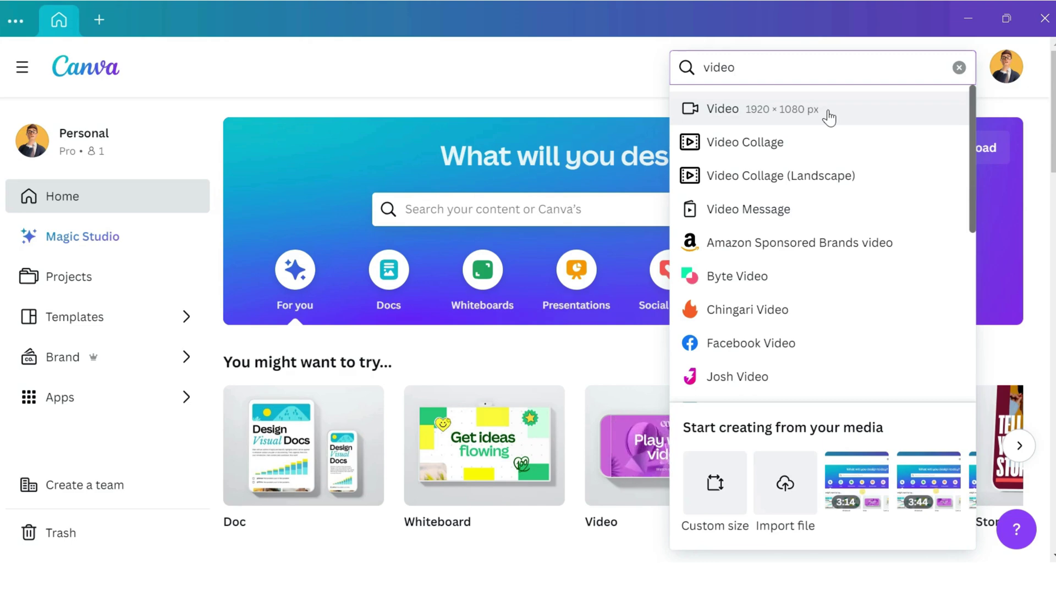
pyautogui.click(828, 113)
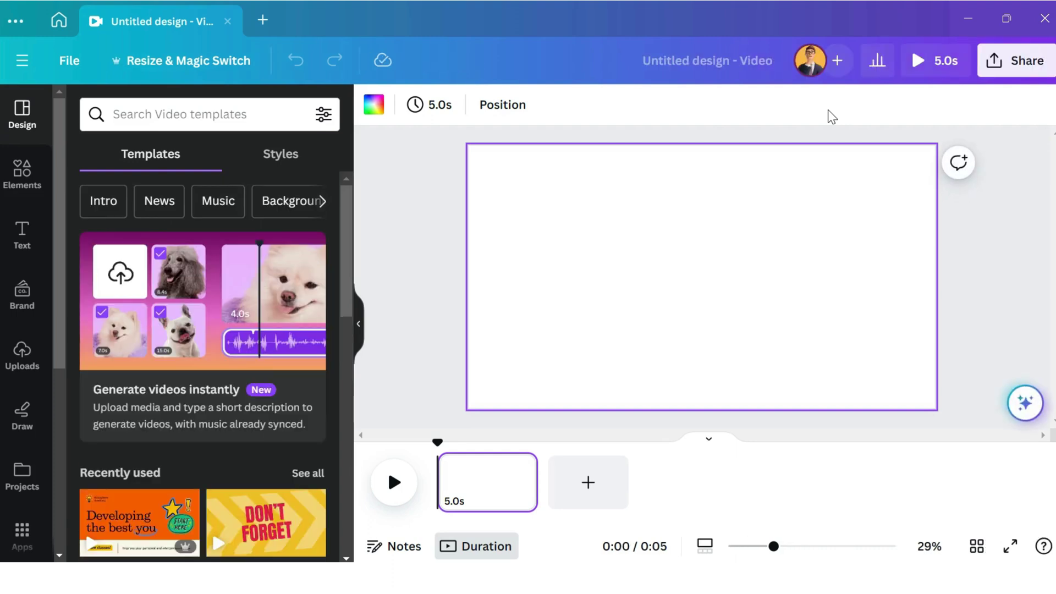
pyautogui.click(33, 199)
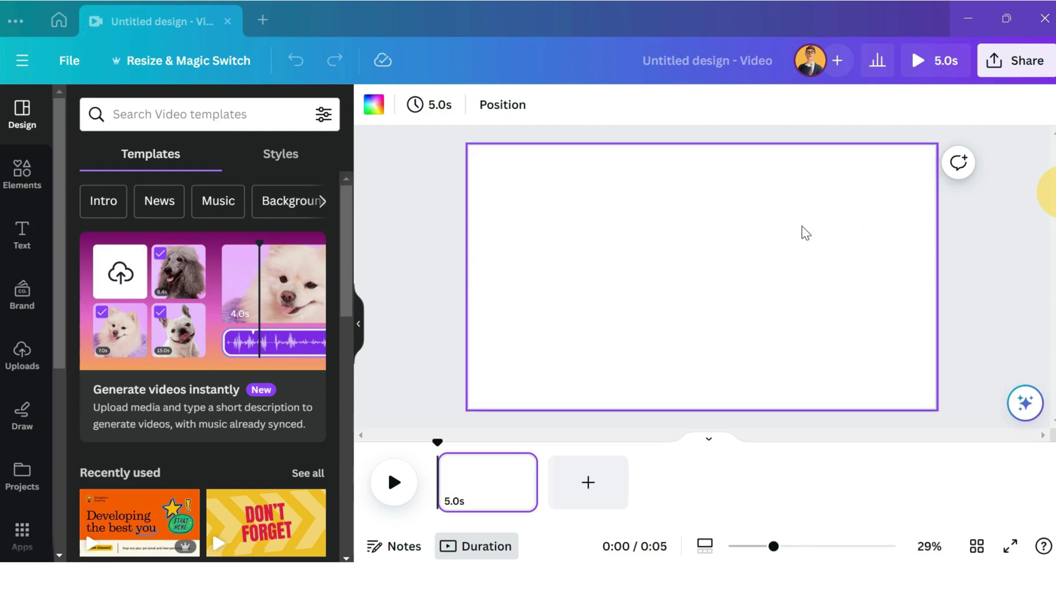
pyautogui.click(586, 228)
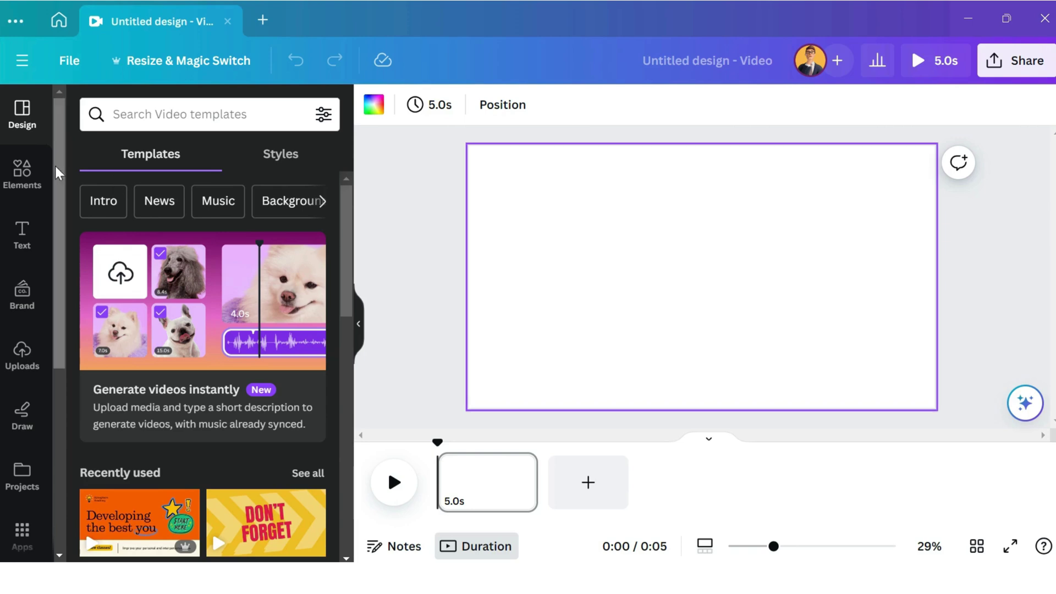
# Search the elements library for "nature" and show all the matching photos.
pyautogui.click(25, 175)
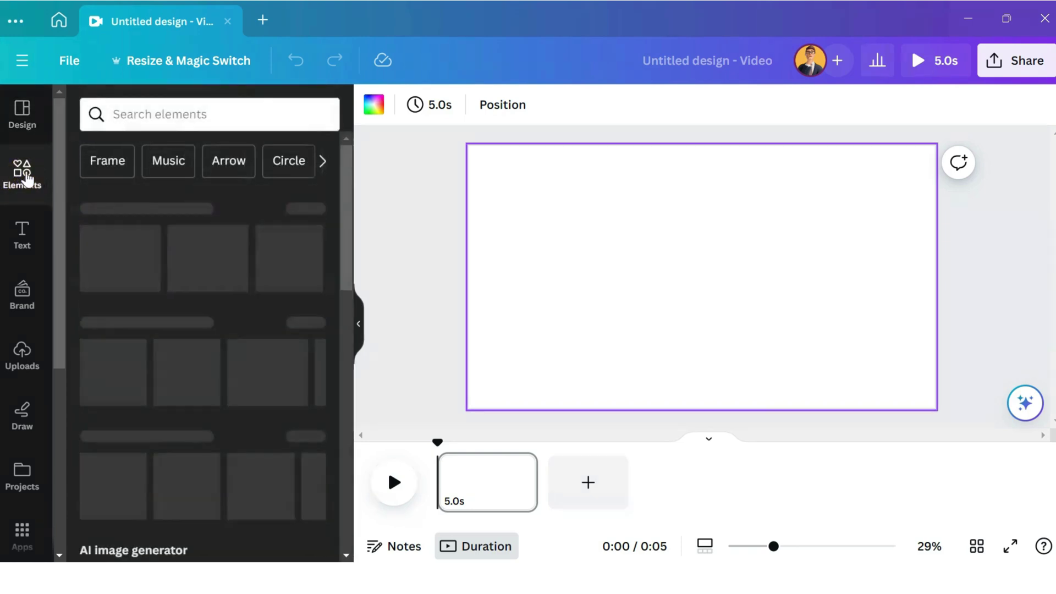
pyautogui.click(157, 118)
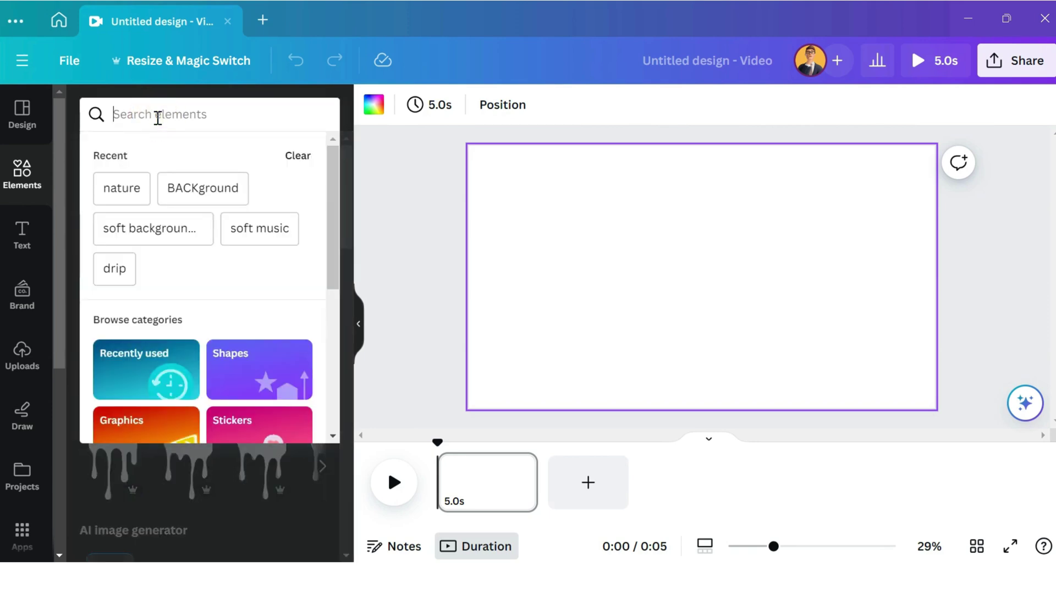
pyautogui.write('nature')
pyautogui.press('Return')
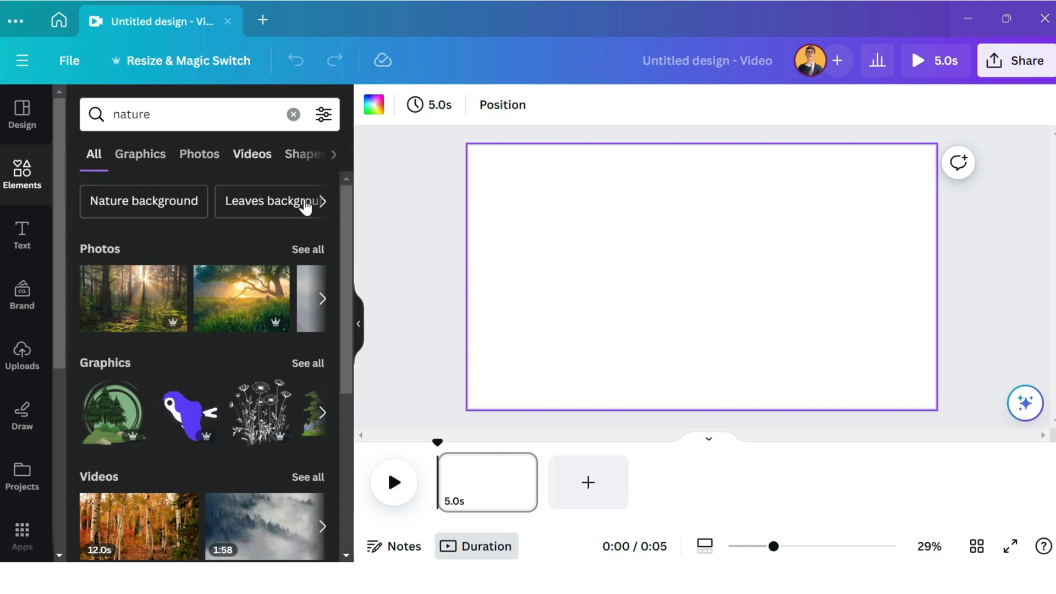
pyautogui.click(320, 250)
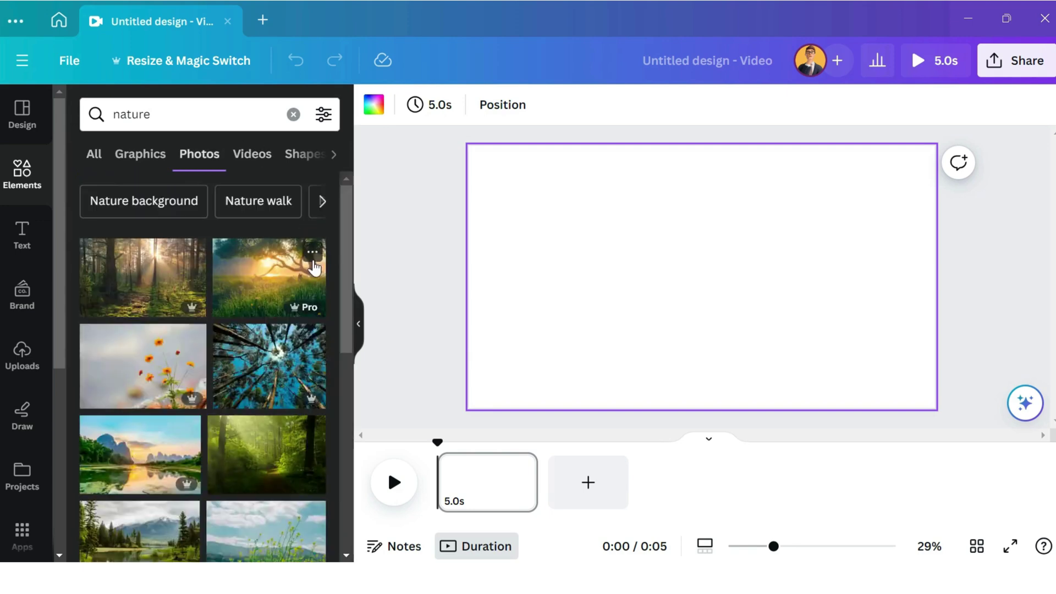
# Add the dark forest waterfall photo to the page and set it as the page background.
pyautogui.scroll(-4, 314, 268)
pyautogui.scroll(-5, 314, 269)
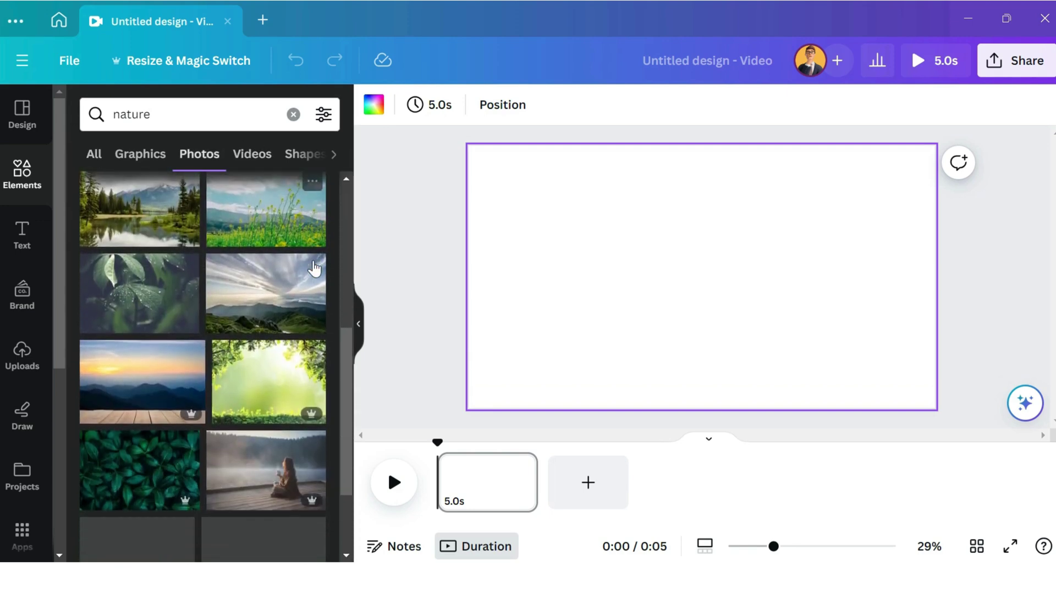
pyautogui.scroll(-6, 265, 265)
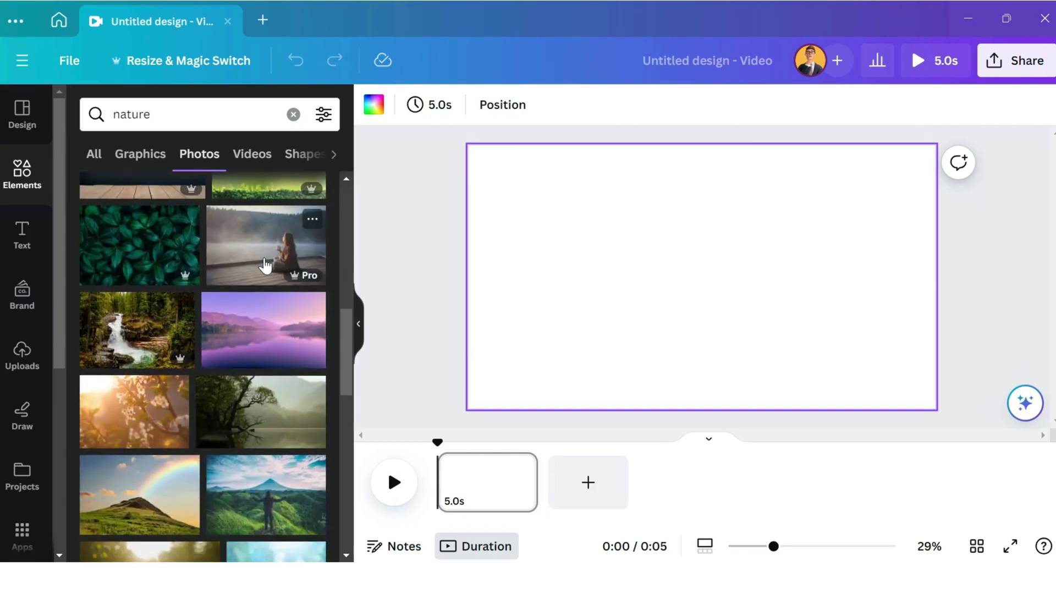
pyautogui.scroll(-6, 266, 263)
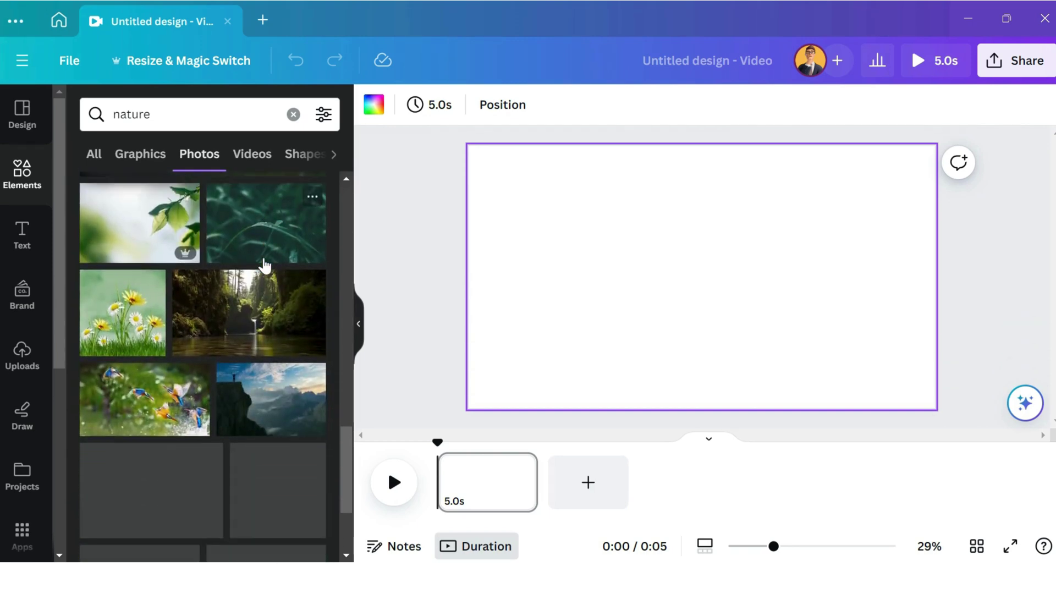
pyautogui.scroll(-3, 264, 265)
pyautogui.scroll(-4, 264, 266)
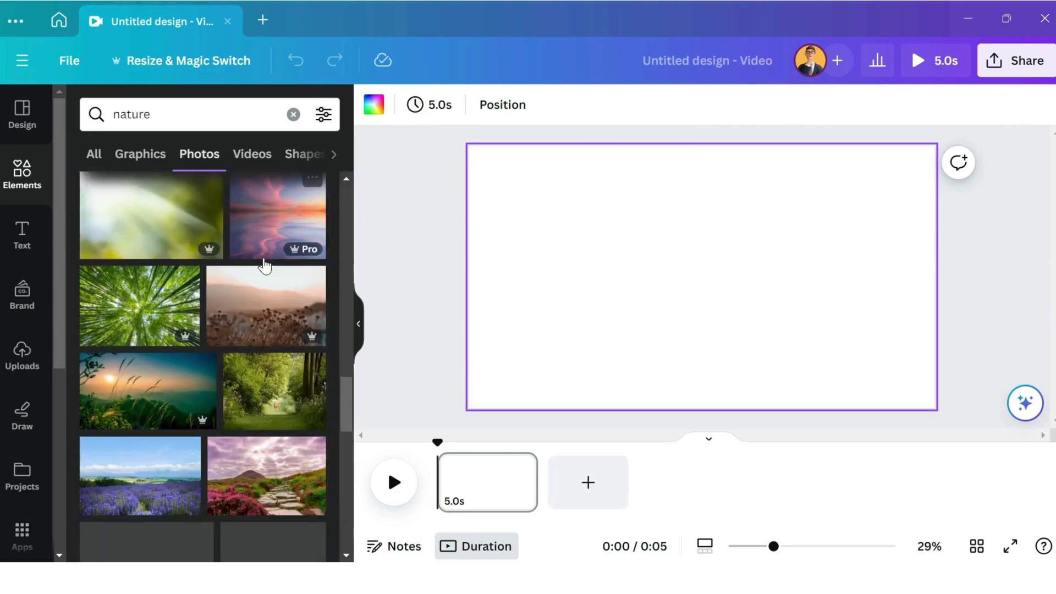
pyautogui.scroll(3, 264, 266)
pyautogui.scroll(2, 265, 266)
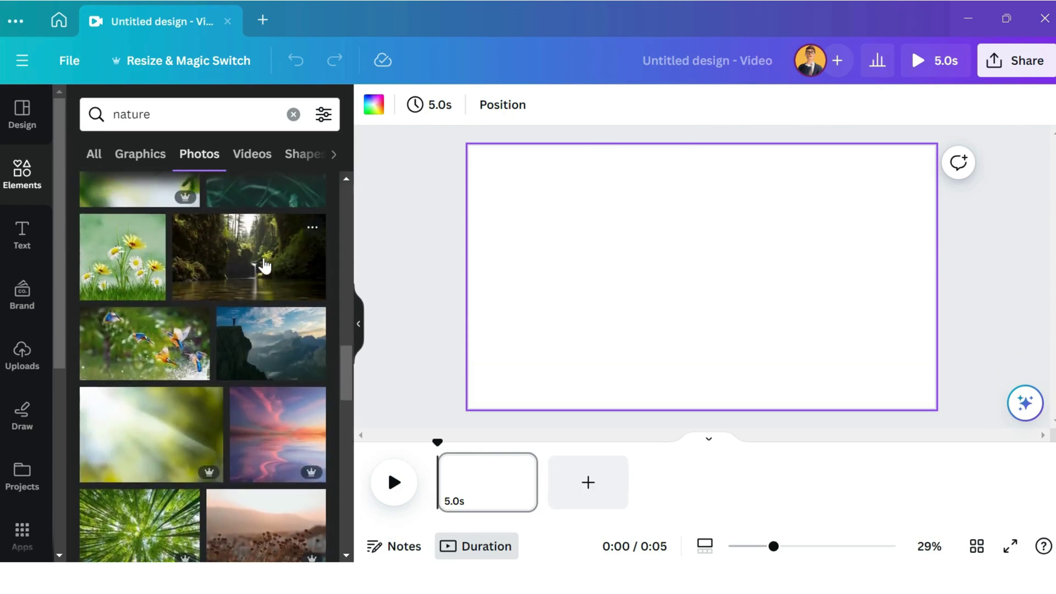
pyautogui.click(242, 259)
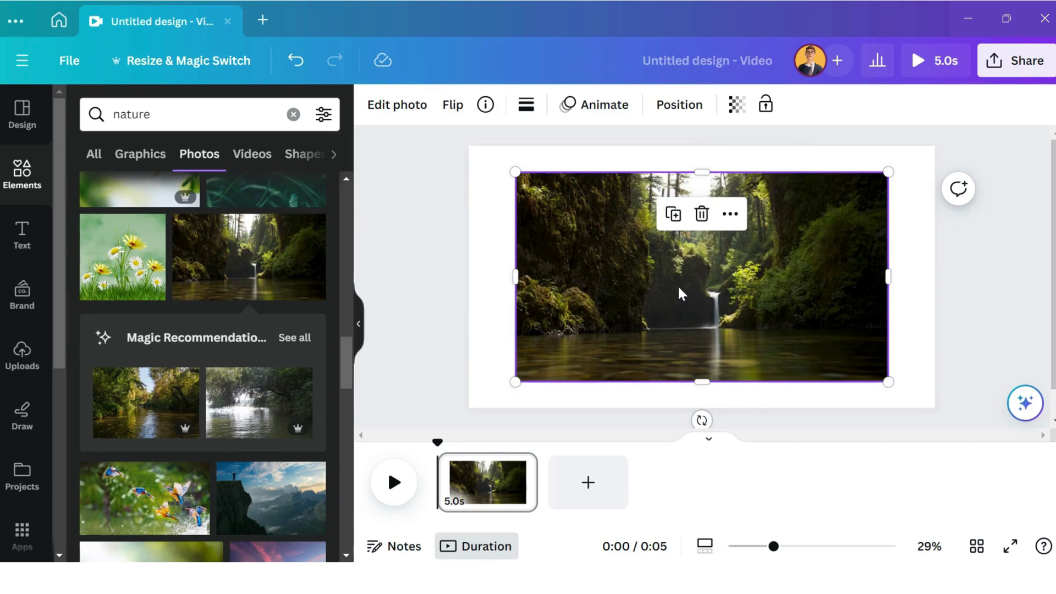
pyautogui.rightClick(690, 274)
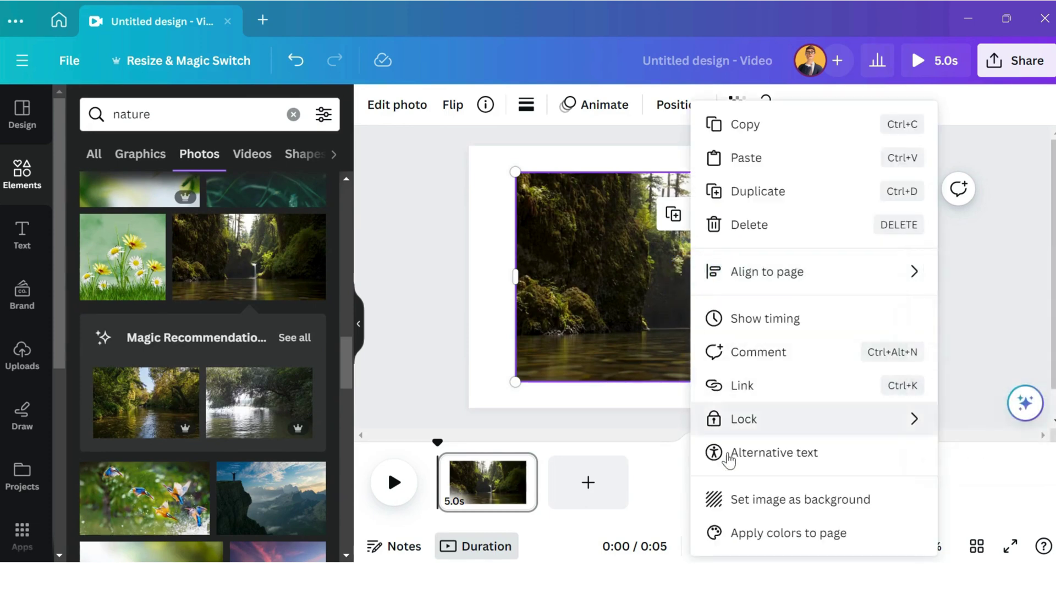
pyautogui.click(789, 511)
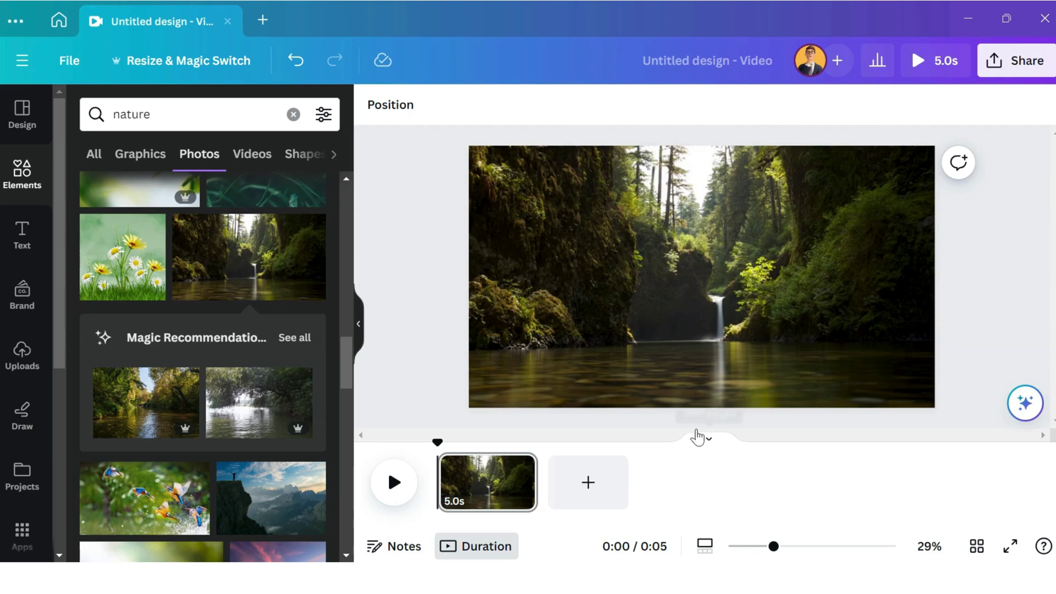
# Add a heading to the page with the text "GREEN FOREST".
pyautogui.click(20, 246)
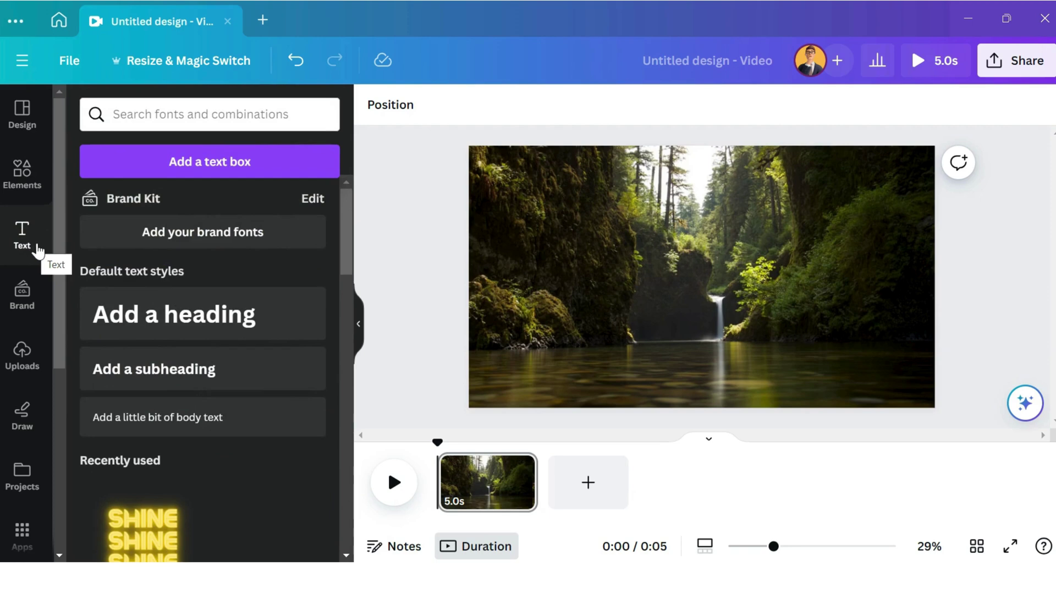
pyautogui.click(213, 323)
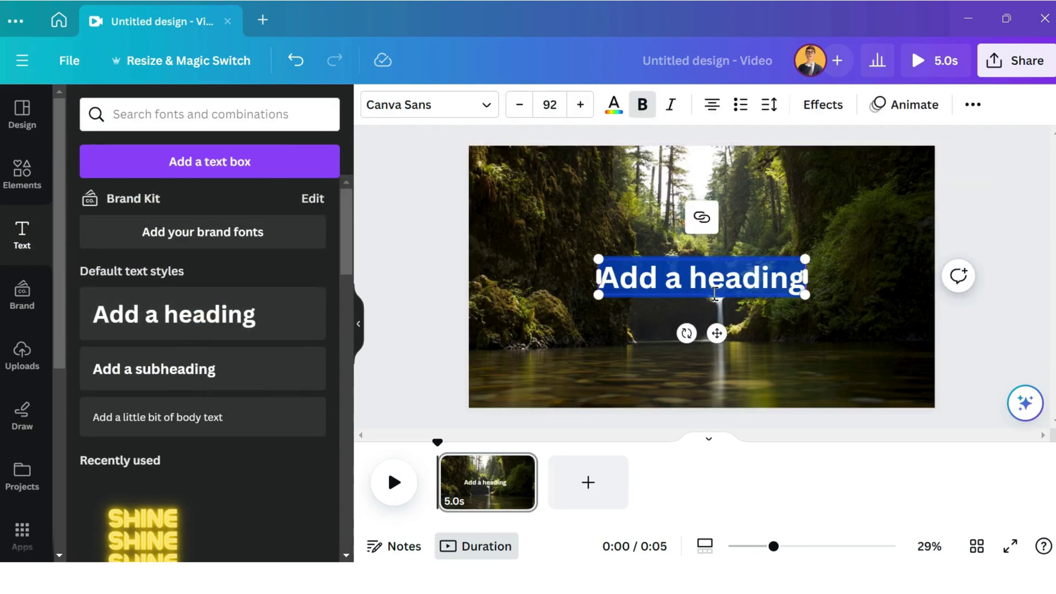
pyautogui.write('GREEN FOREST')
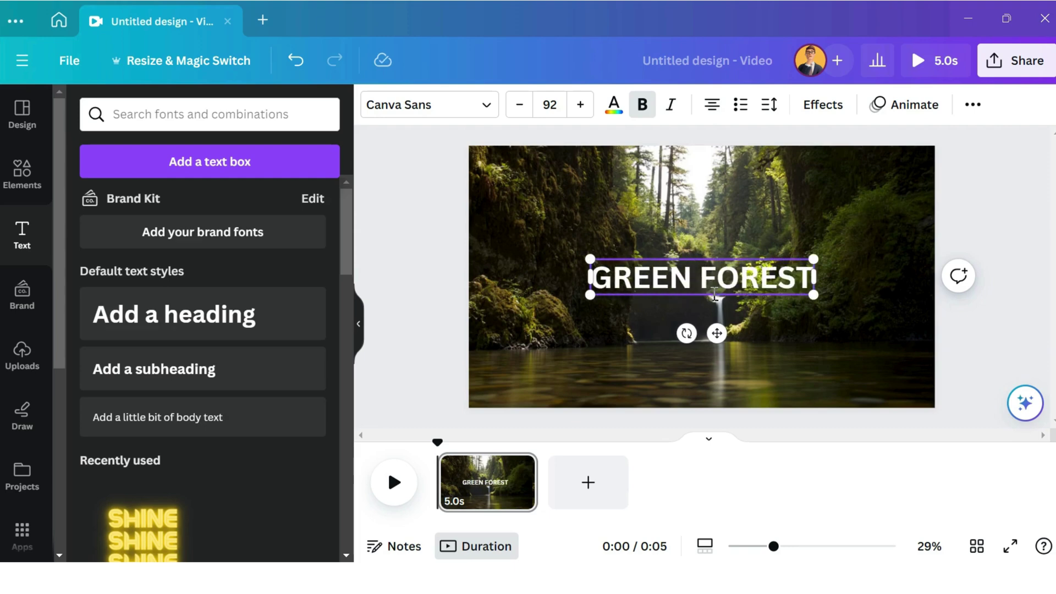
pyautogui.click(799, 332)
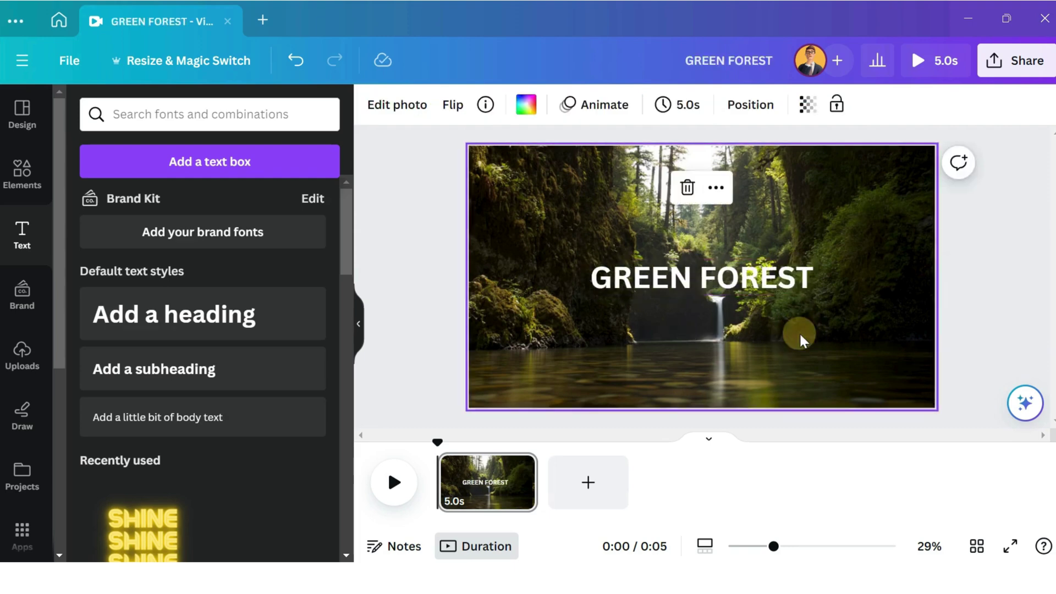
# Change the font of the GREEN FOREST heading to Anton.
pyautogui.click(702, 286)
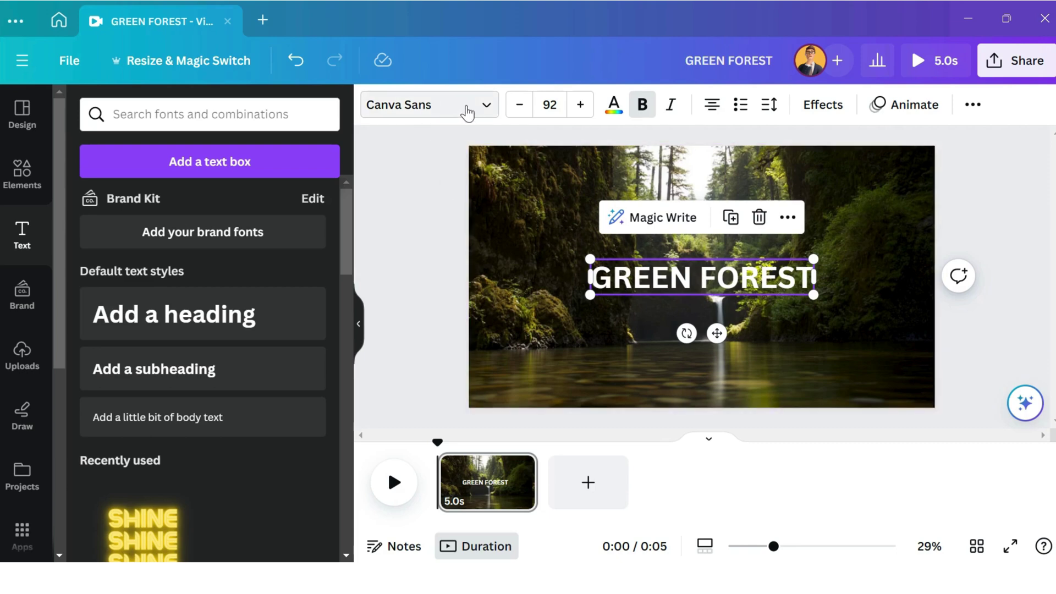
pyautogui.click(467, 112)
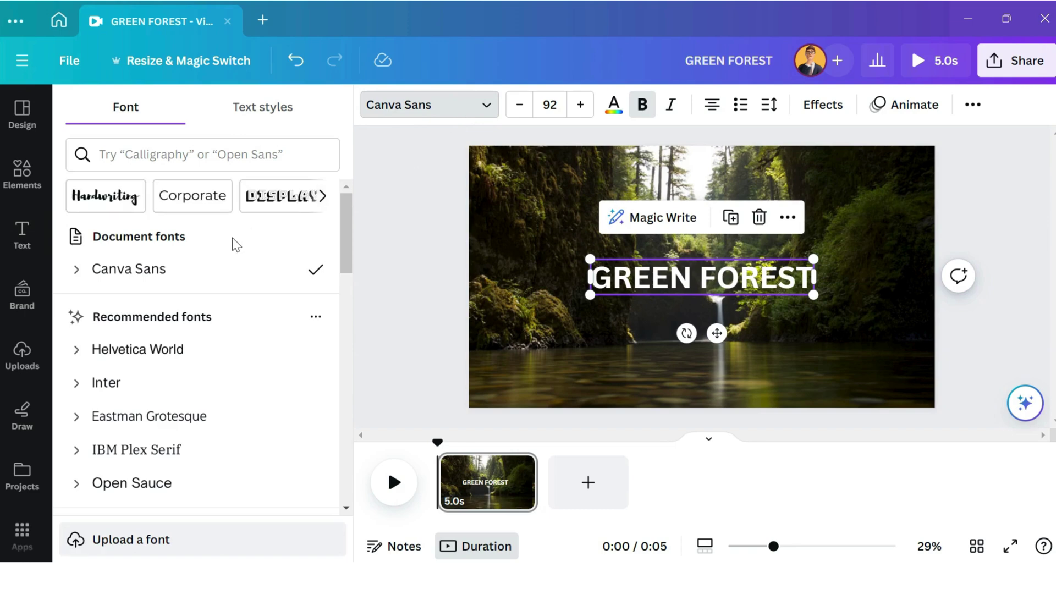
pyautogui.scroll(-5, 236, 243)
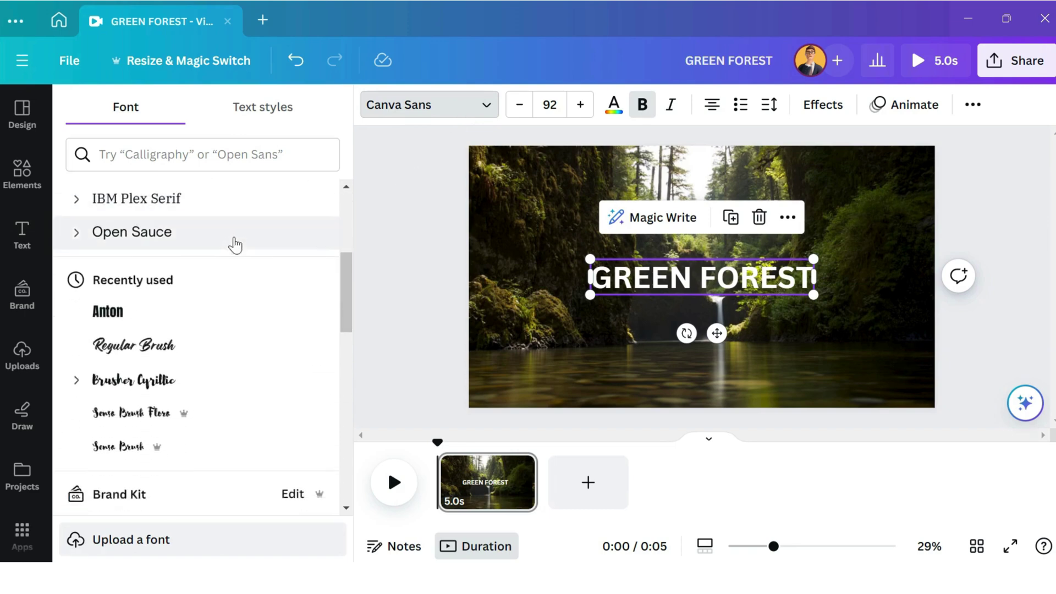
pyautogui.scroll(-6, 235, 244)
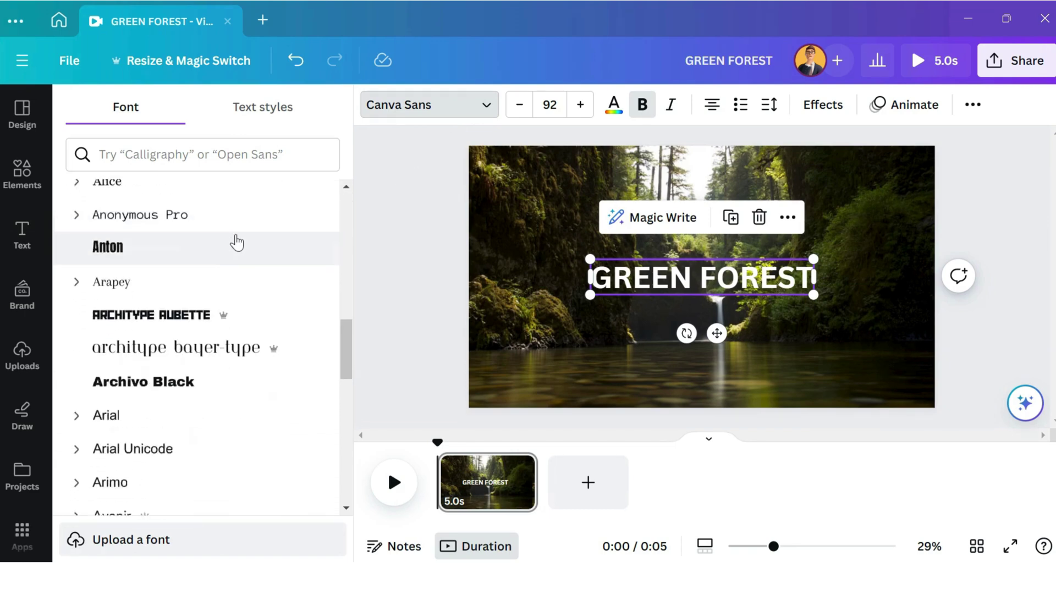
pyautogui.scroll(-3, 238, 240)
pyautogui.scroll(3, 237, 241)
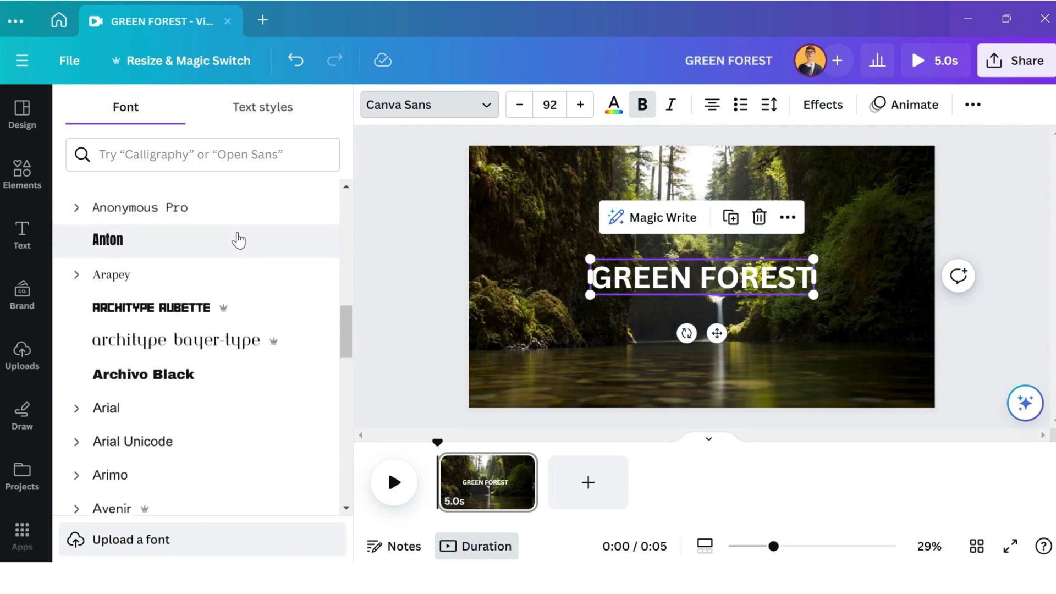
pyautogui.click(238, 241)
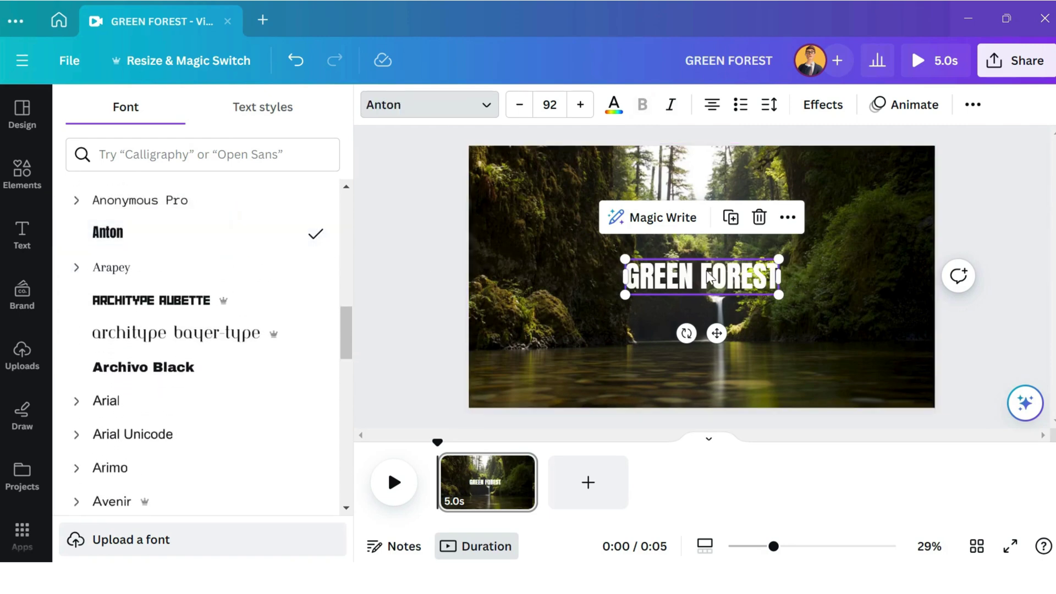
# Enlarge the heading to font size 248 so it spans most of the page width, and centre it.
pyautogui.moveTo(784, 298); pyautogui.dragTo(893, 323)
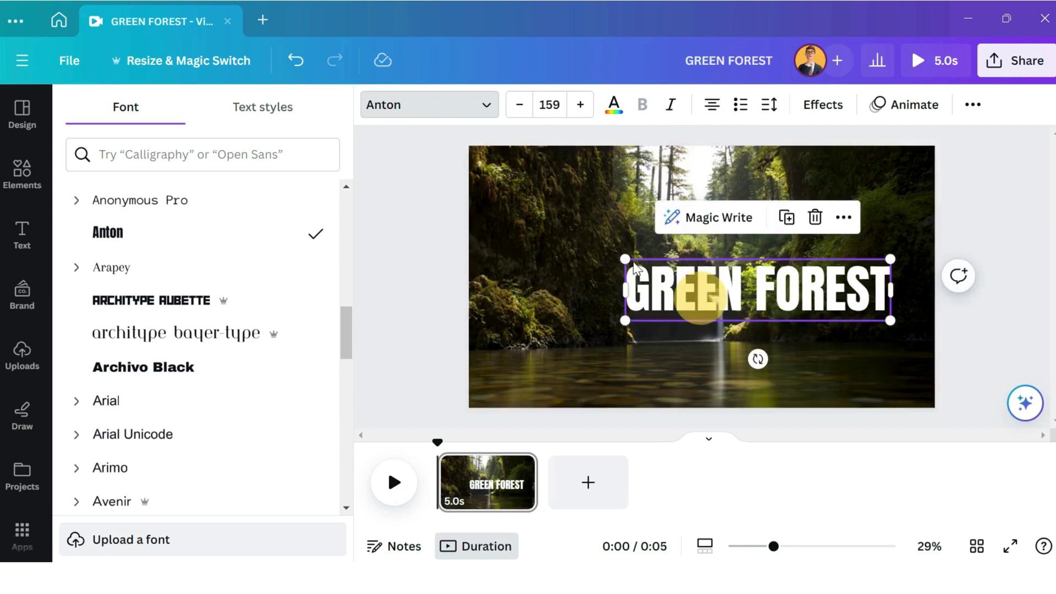
pyautogui.moveTo(626, 259); pyautogui.dragTo(502, 211)
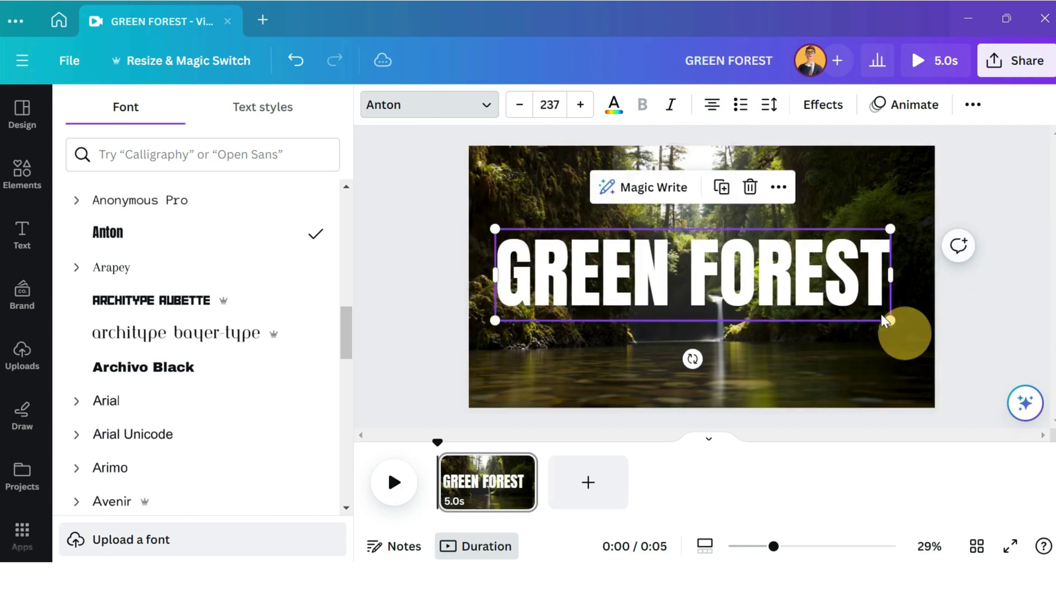
pyautogui.moveTo(891, 321); pyautogui.dragTo(907, 330)
pyautogui.moveTo(725, 276)
pyautogui.mouseDown()
pyautogui.moveTo(713, 261)
pyautogui.moveTo(727, 273)
pyautogui.mouseUp()
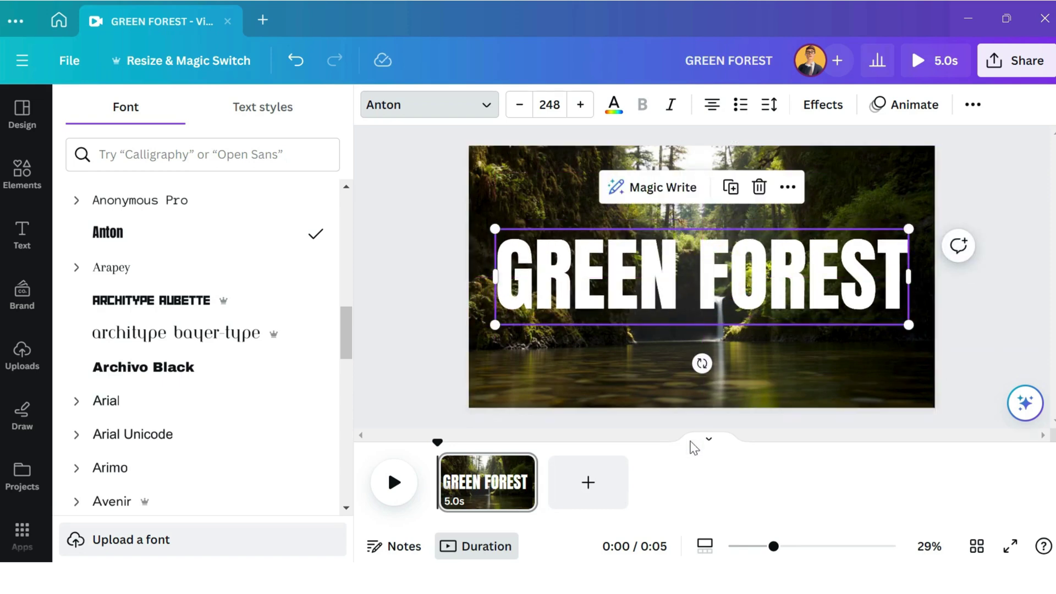
pyautogui.click(661, 388)
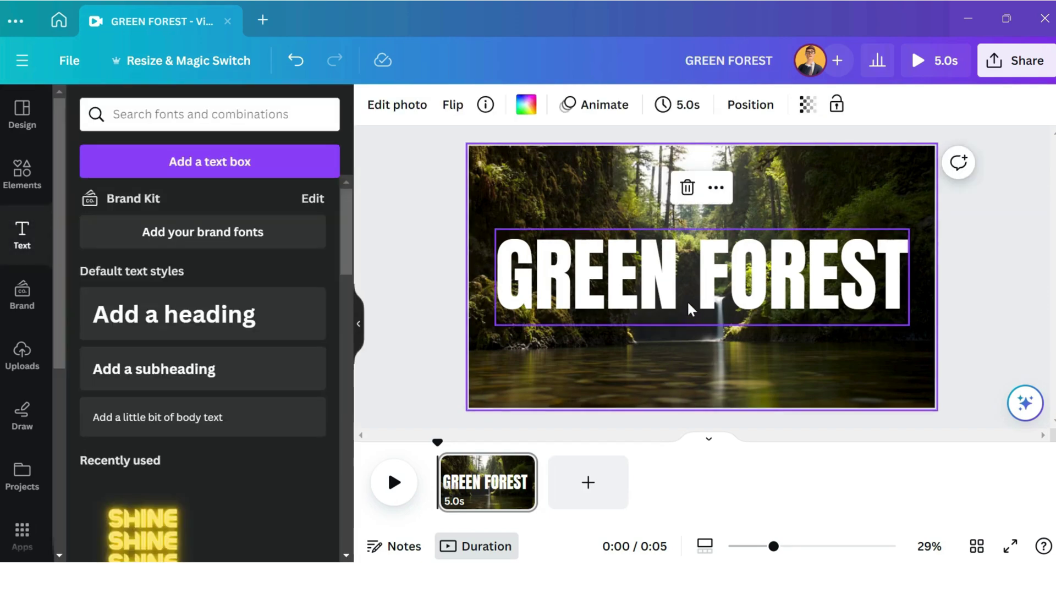
# Apply the Hollow text effect to the GREEN FOREST heading with a thickness of 50.
pyautogui.click(765, 299)
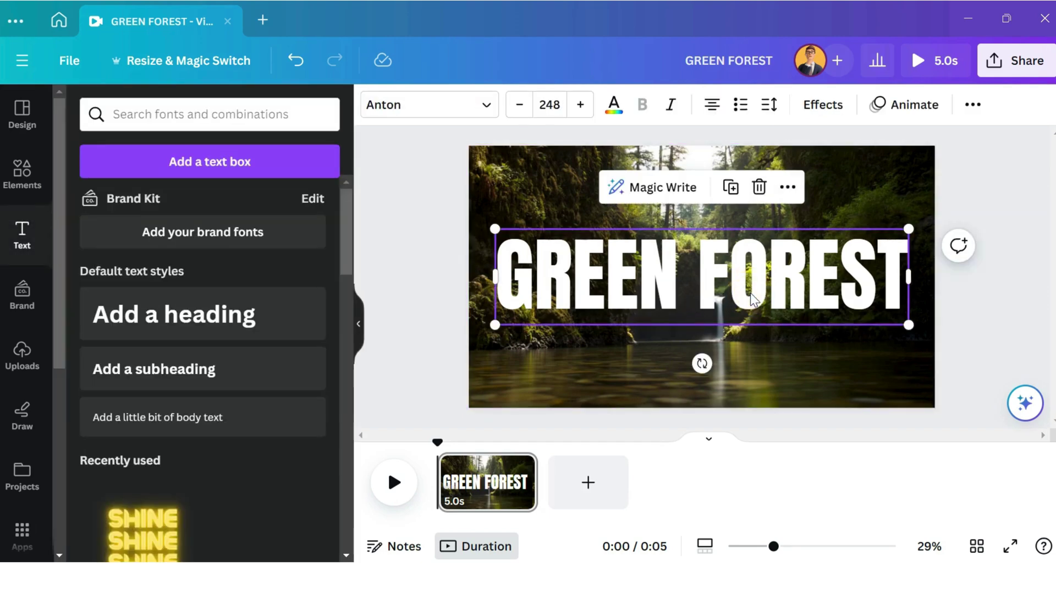
pyautogui.click(823, 111)
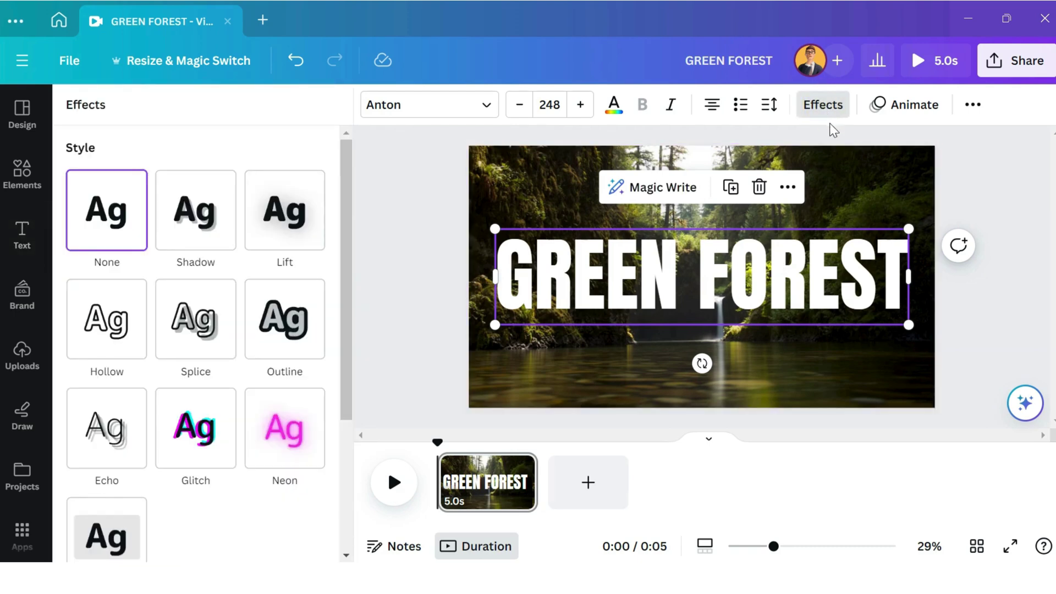
pyautogui.click(97, 330)
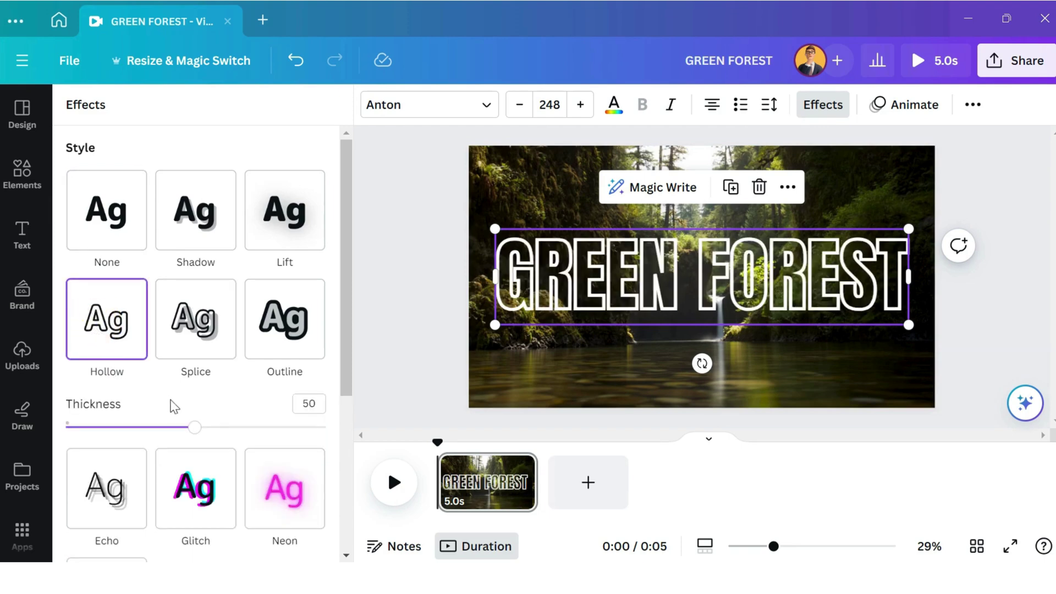
pyautogui.click(196, 430)
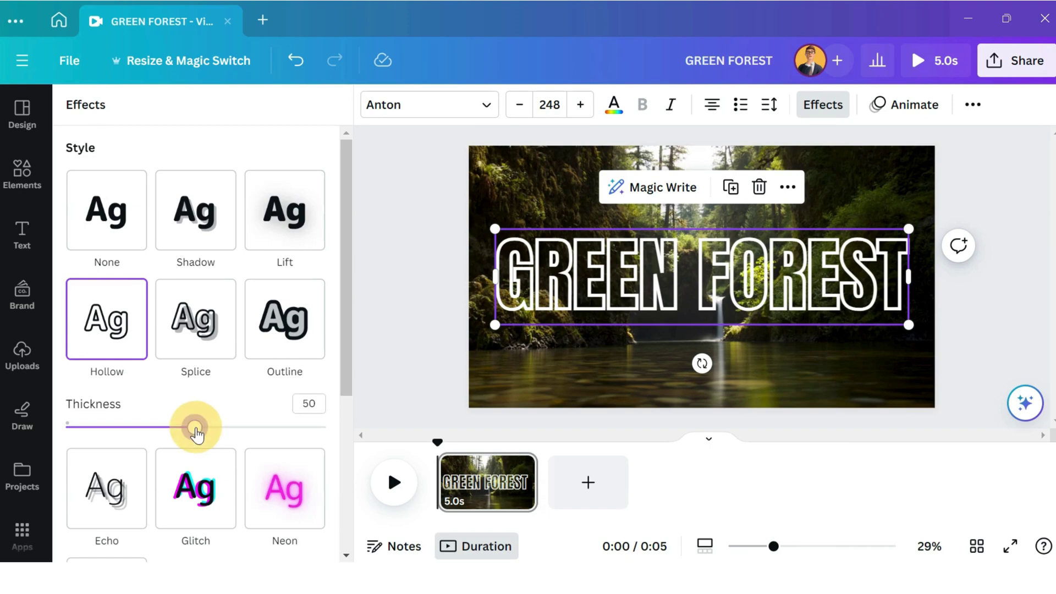
# Reduce the Hollow effect thickness of the GREEN FOREST heading to 20 and deselect the heading.
pyautogui.moveTo(197, 435); pyautogui.dragTo(117, 427)
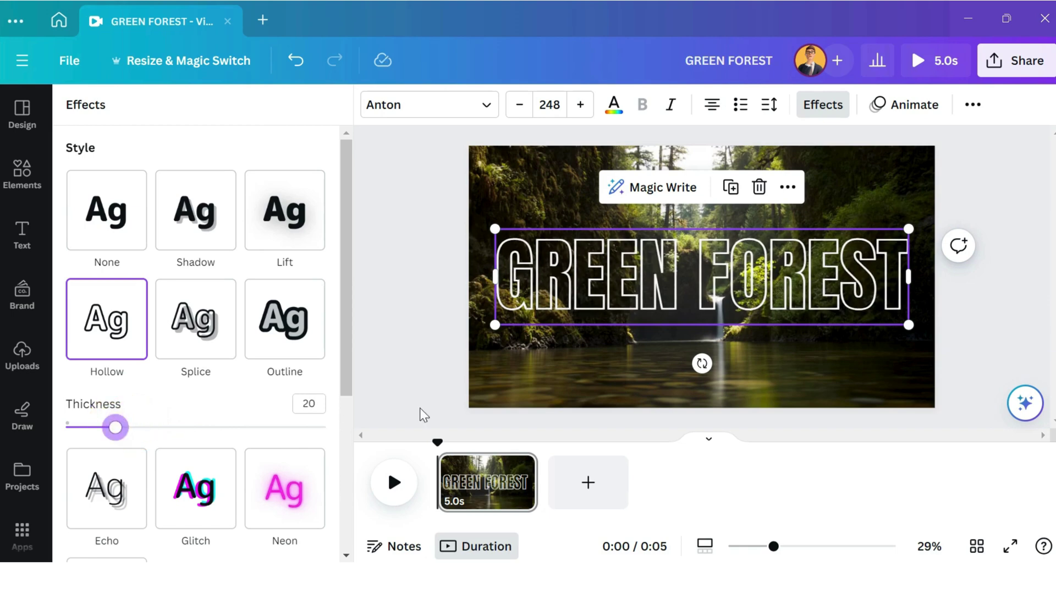
pyautogui.click(566, 367)
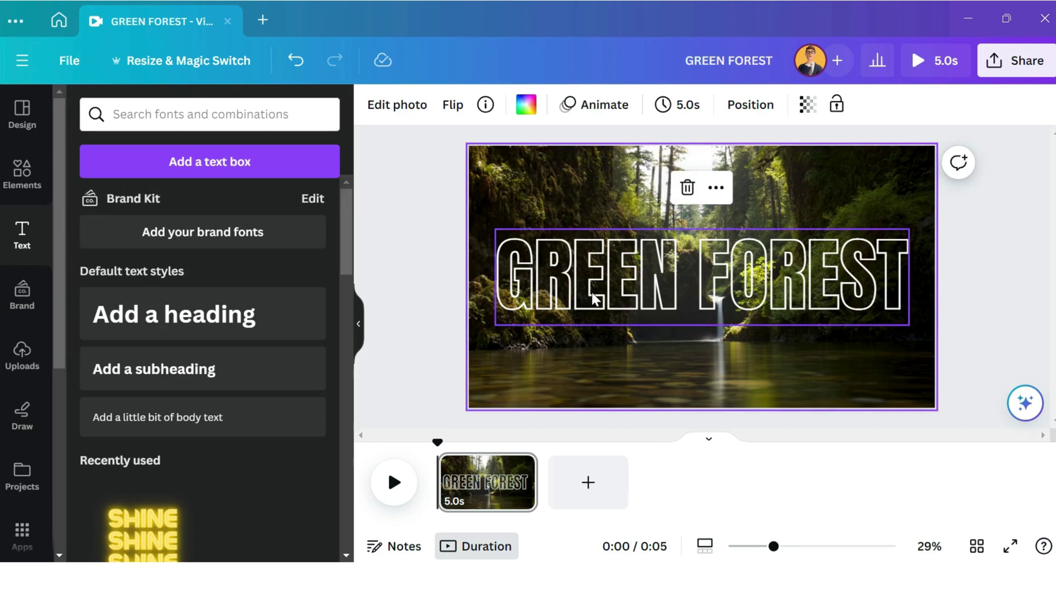
# Play the video to about 2.4 seconds, pause there and split the page at that point.
pyautogui.click(394, 484)
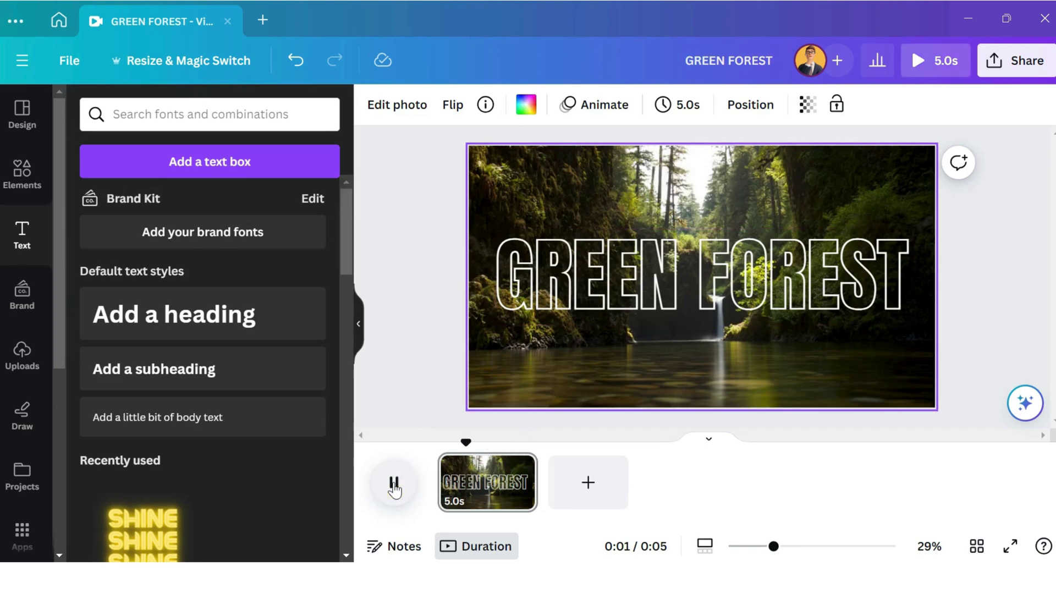
pyautogui.click(394, 484)
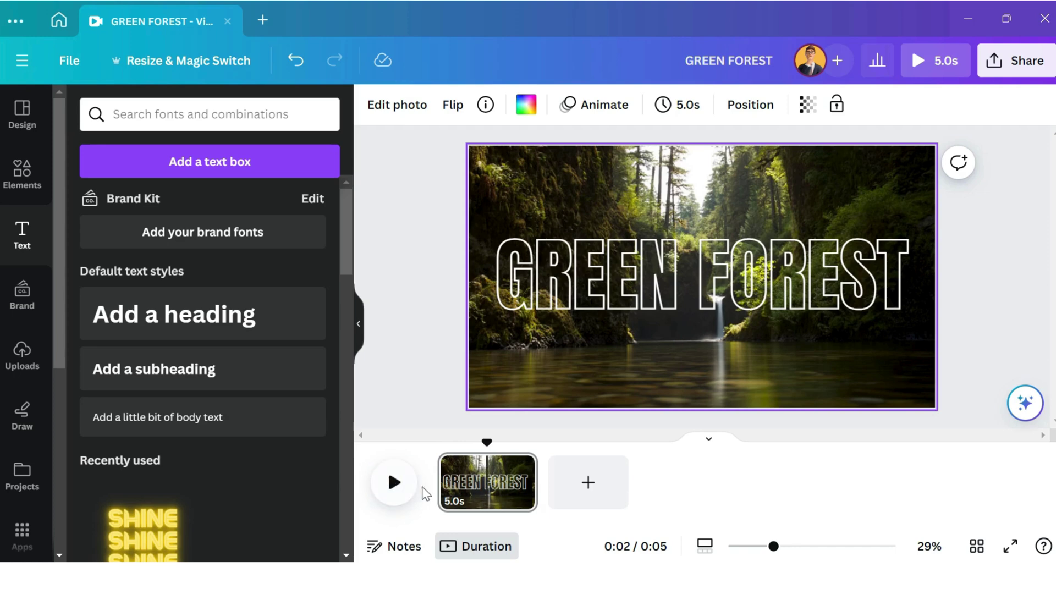
pyautogui.rightClick(489, 491)
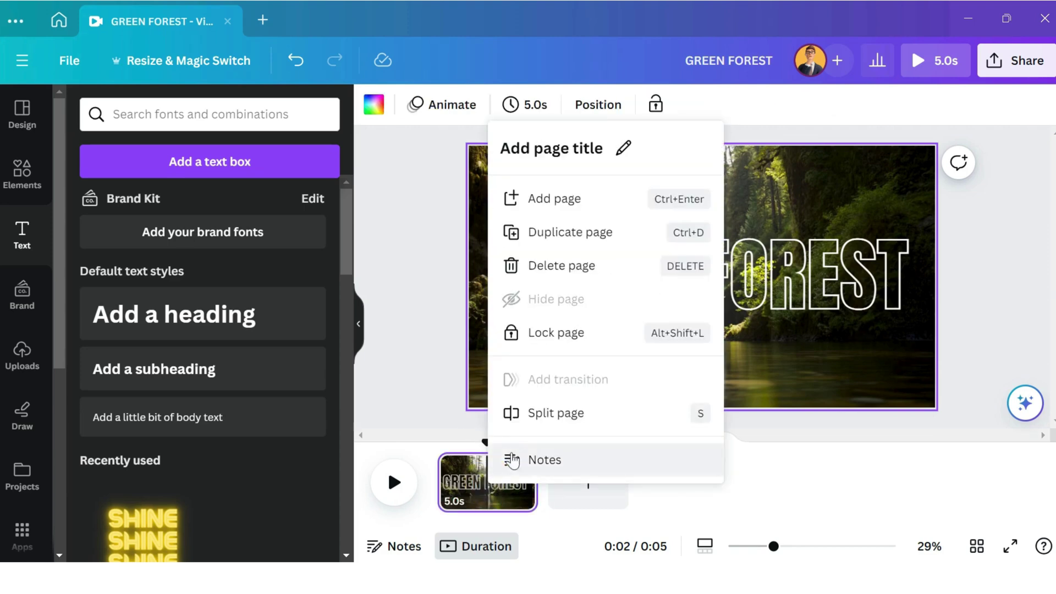
pyautogui.click(530, 416)
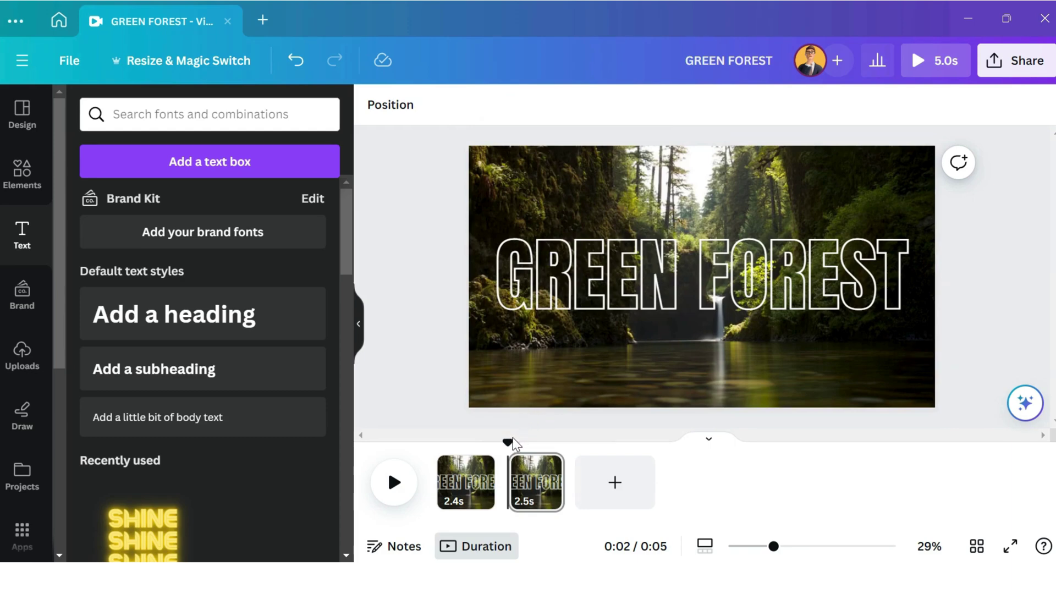
# Set the text effect of the GREEN FOREST heading on the second page to None.
pyautogui.click(537, 489)
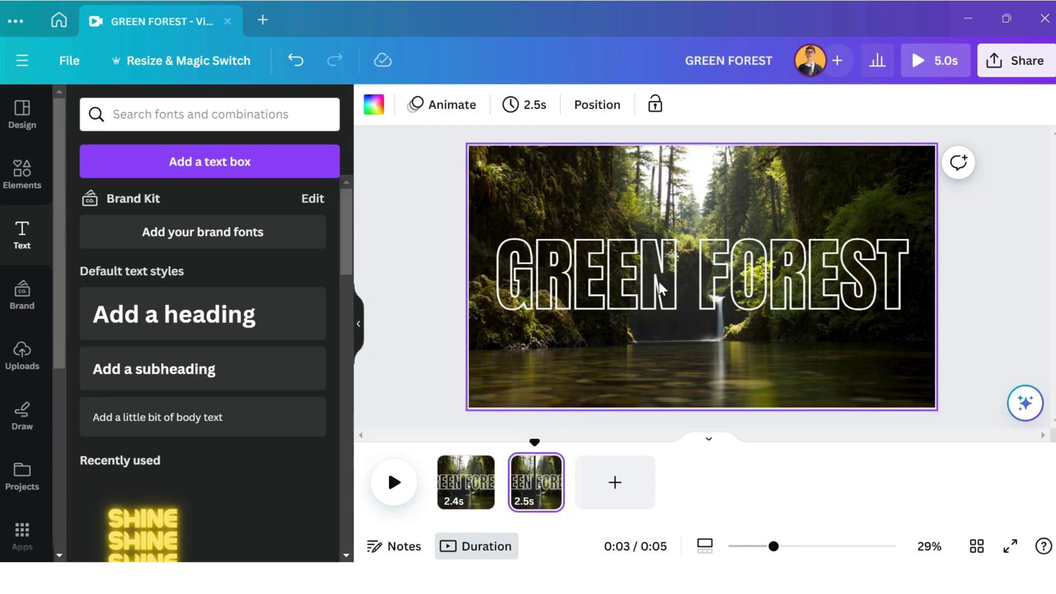
pyautogui.click(675, 283)
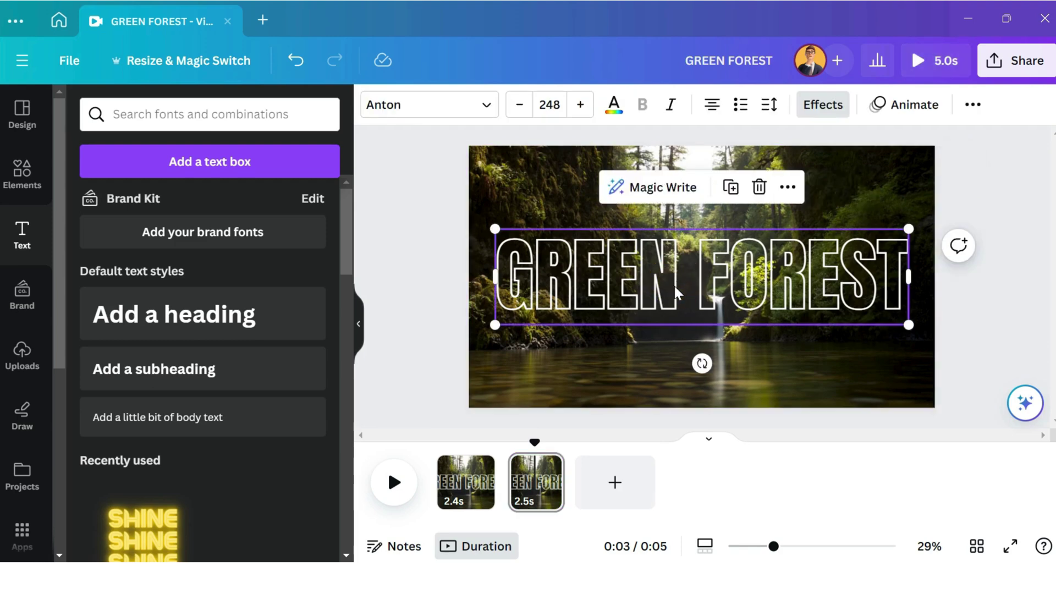
pyautogui.click(823, 105)
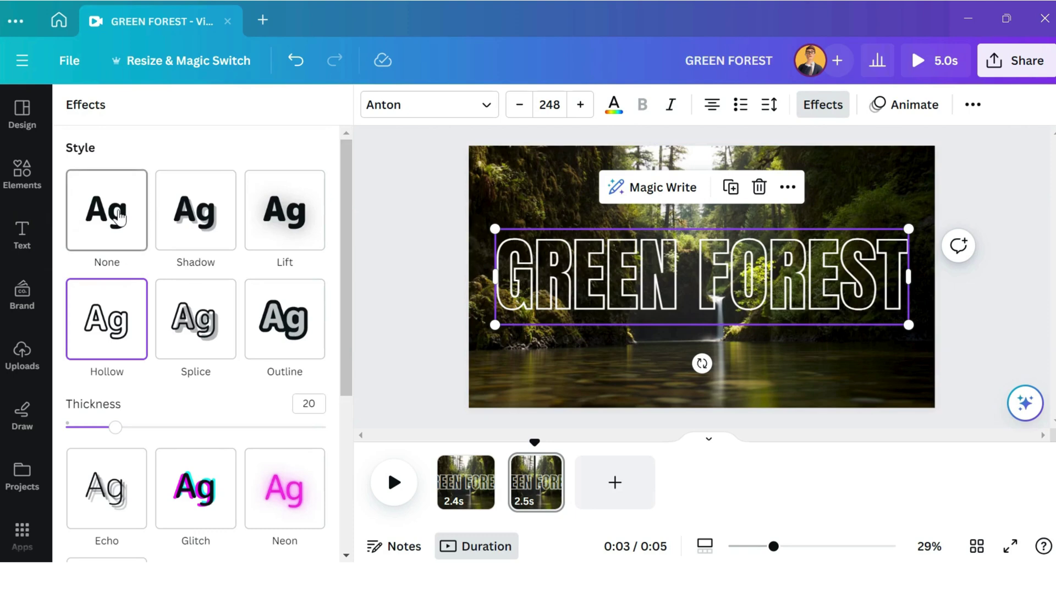
pyautogui.click(95, 215)
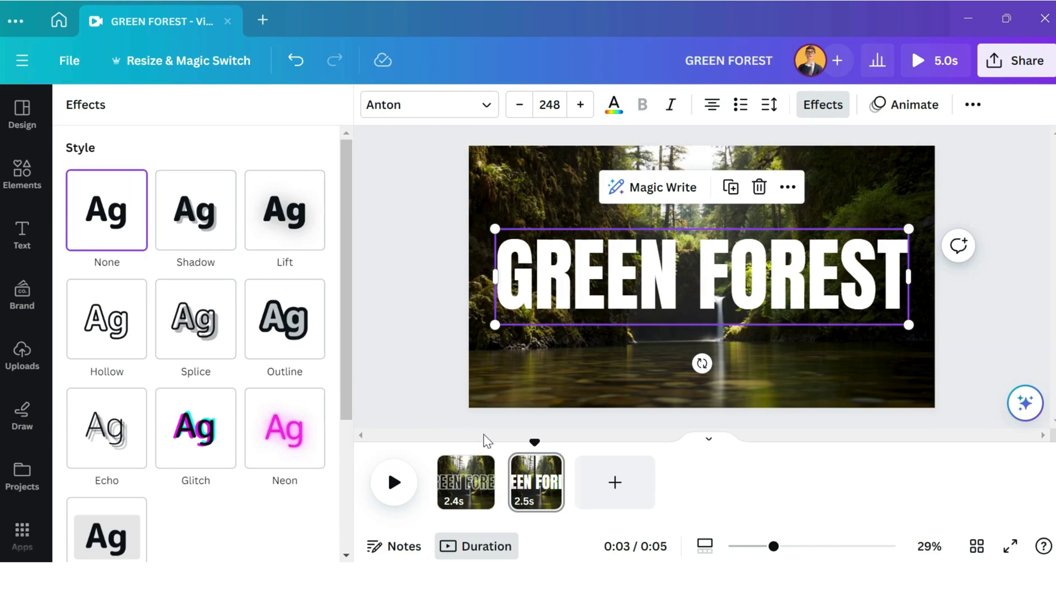
# Add a Line Wipe transition between the two pages with a duration of 1 second.
pyautogui.moveTo(506, 474)
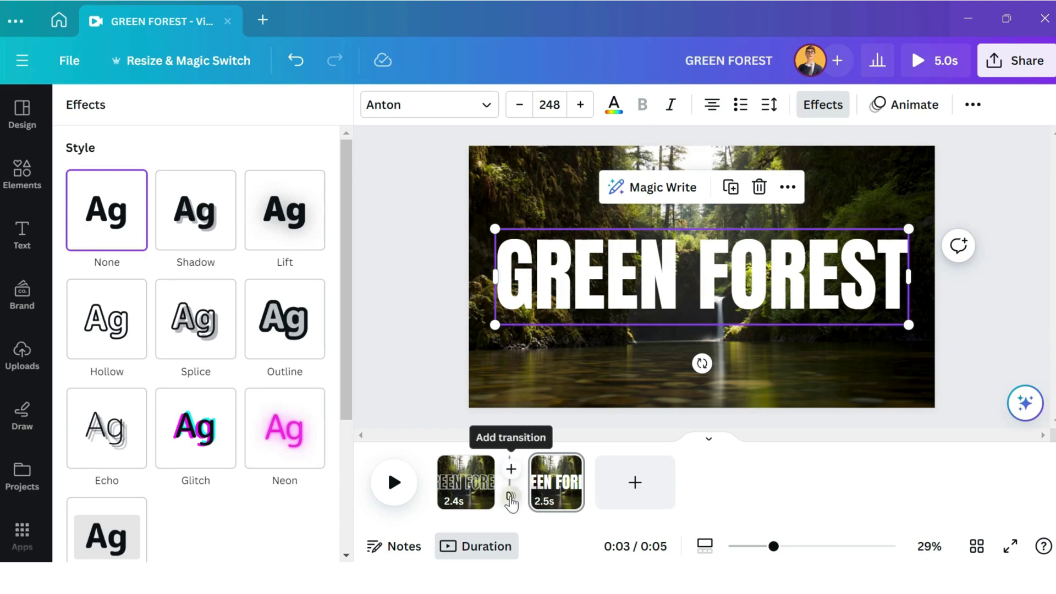
pyautogui.click(511, 499)
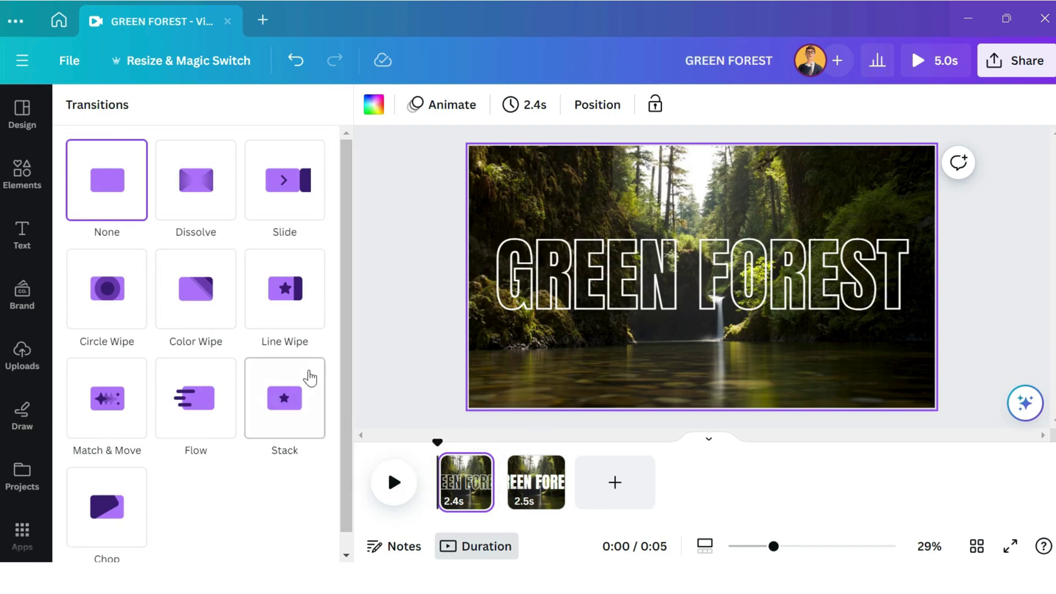
pyautogui.click(283, 312)
pyautogui.click(287, 311)
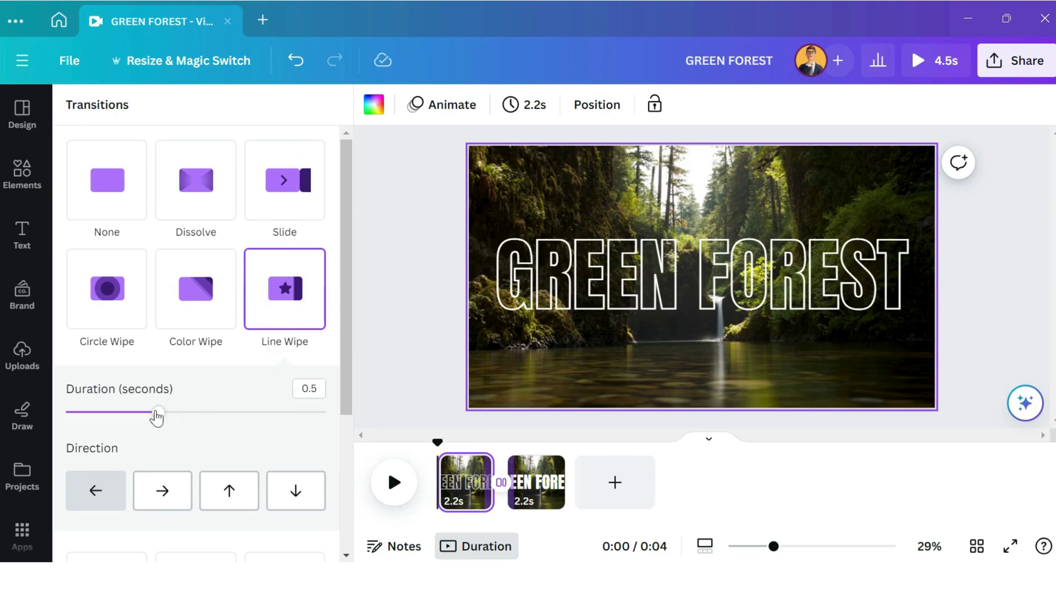
pyautogui.moveTo(157, 413); pyautogui.dragTo(306, 419)
pyautogui.moveTo(324, 418); pyautogui.dragTo(273, 414)
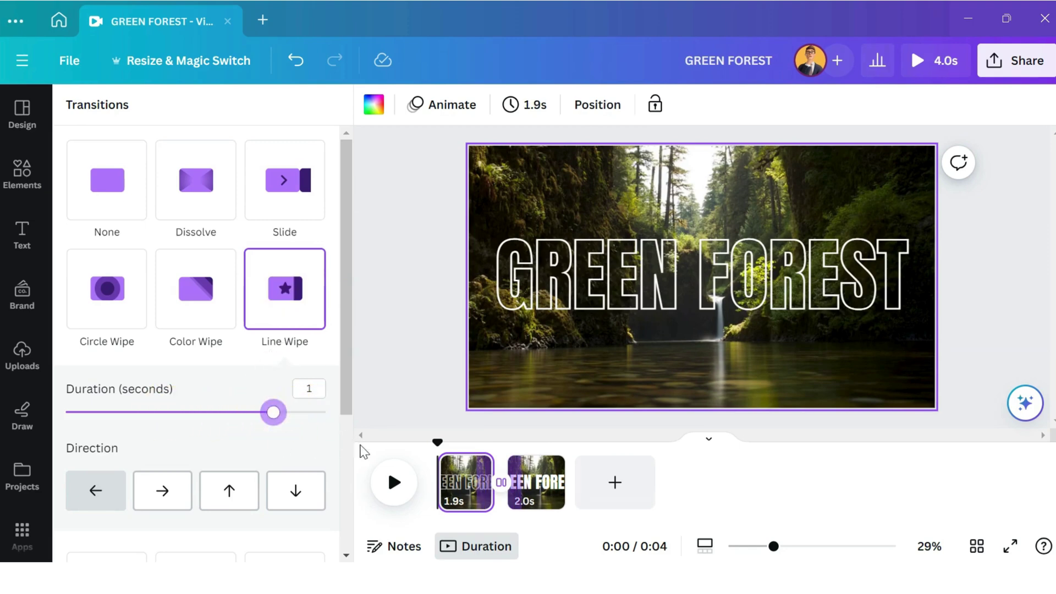
# Play back the video to check the wipe from the hollow title to the solid title.
pyautogui.click(392, 484)
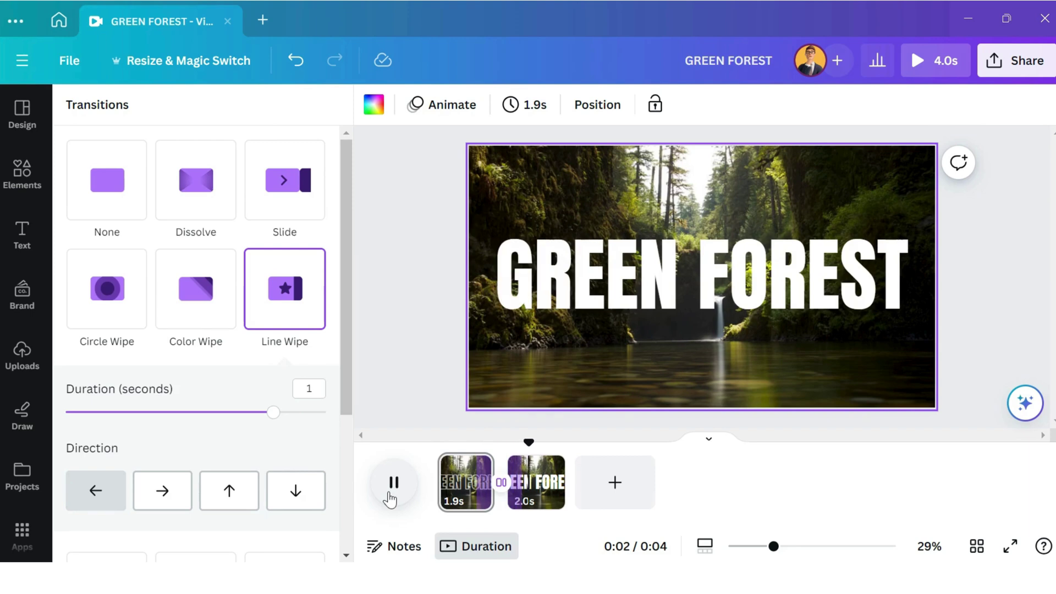
pyautogui.click(392, 495)
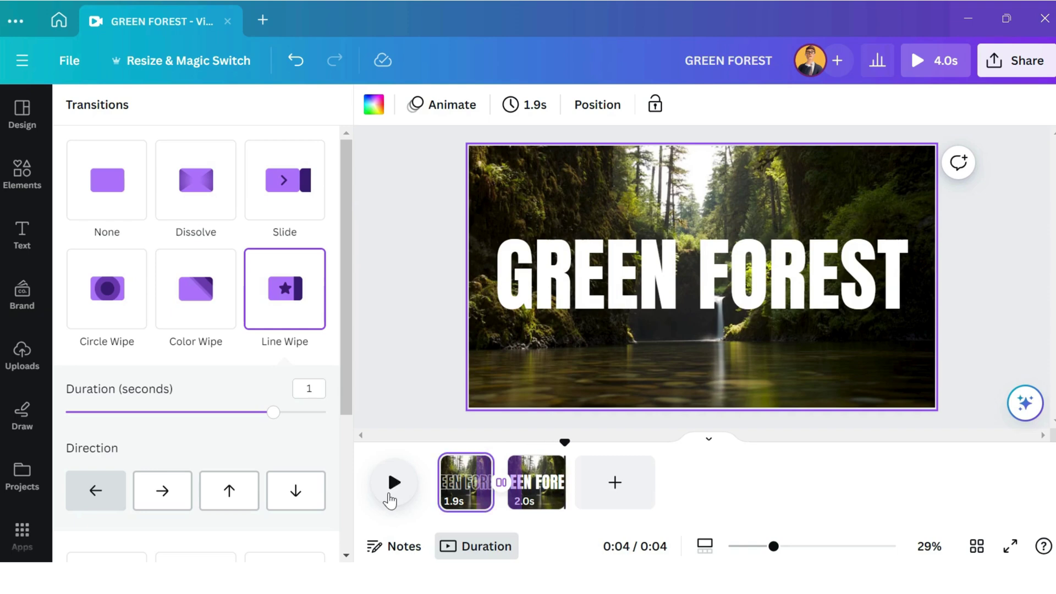
pyautogui.click(390, 497)
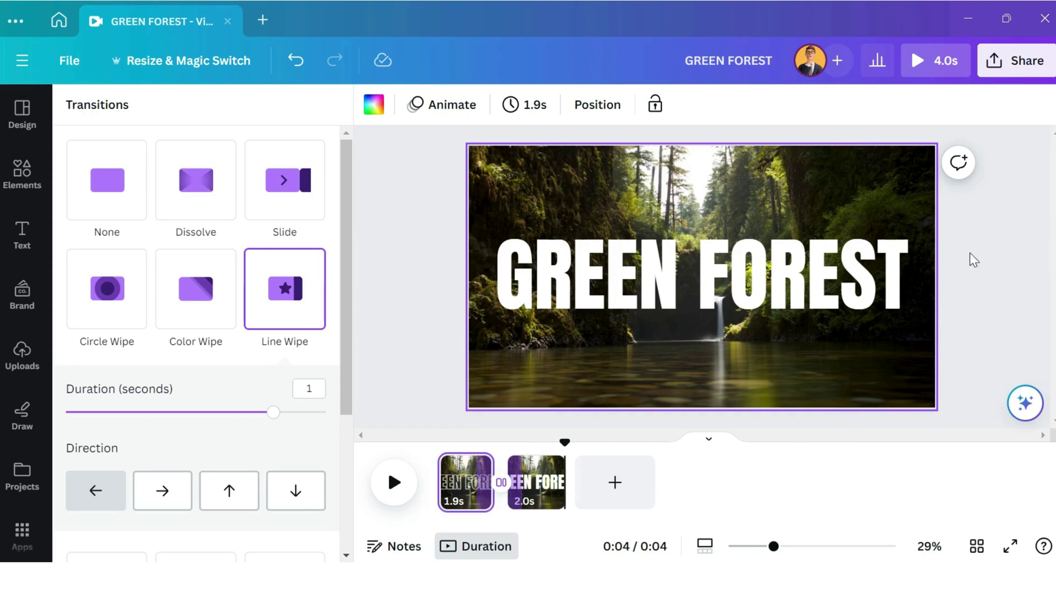
# Open the download settings for exporting the design.
pyautogui.click(1019, 65)
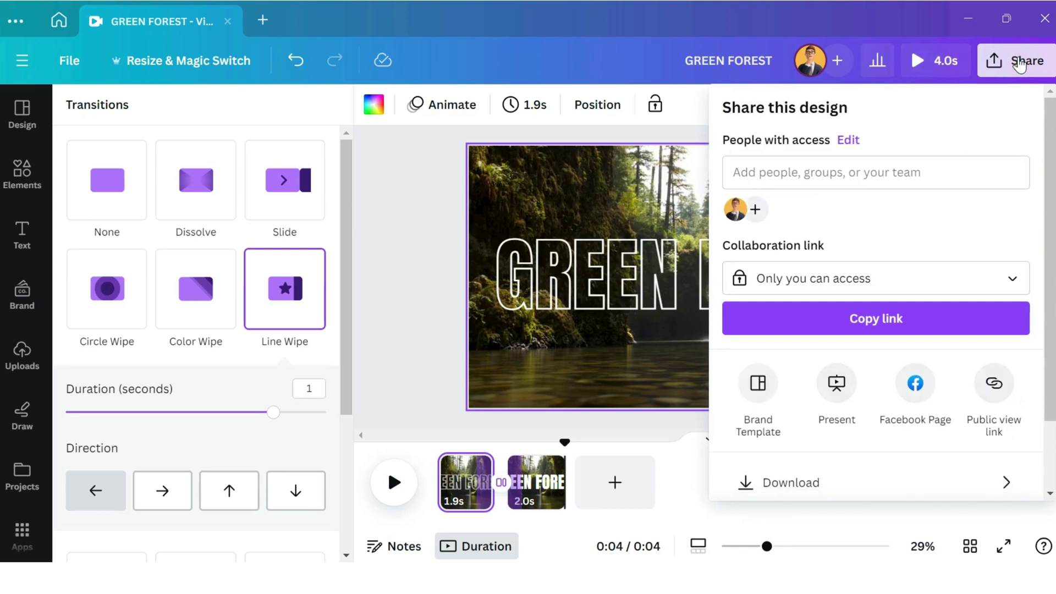
pyautogui.scroll(-2, 847, 341)
pyautogui.click(787, 400)
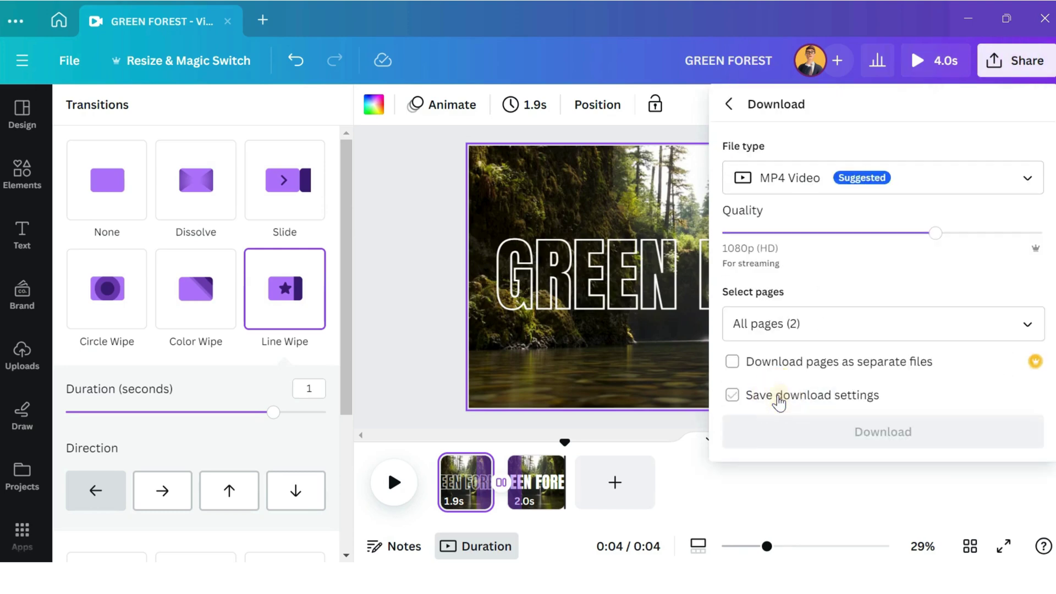